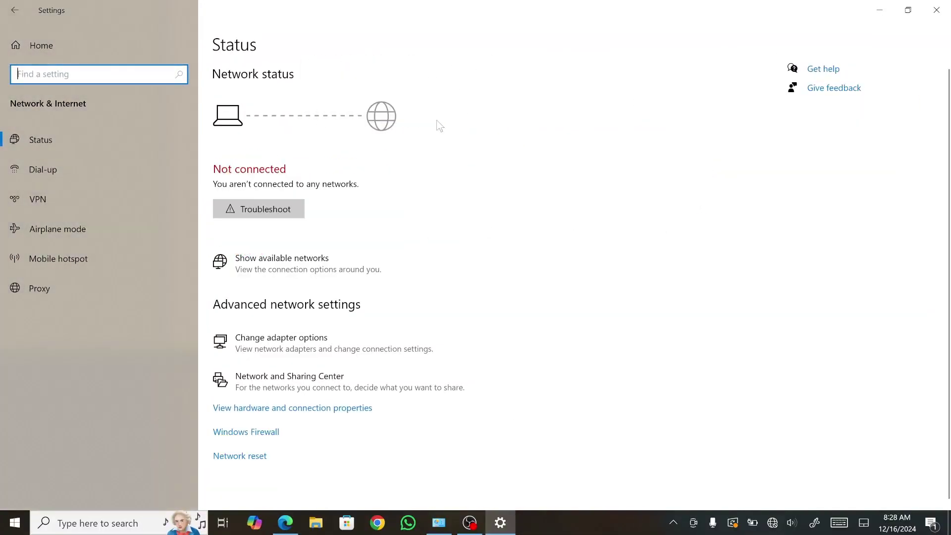
- Minimize the network status window and open Command Prompt by searching for cmd
click(879, 10)
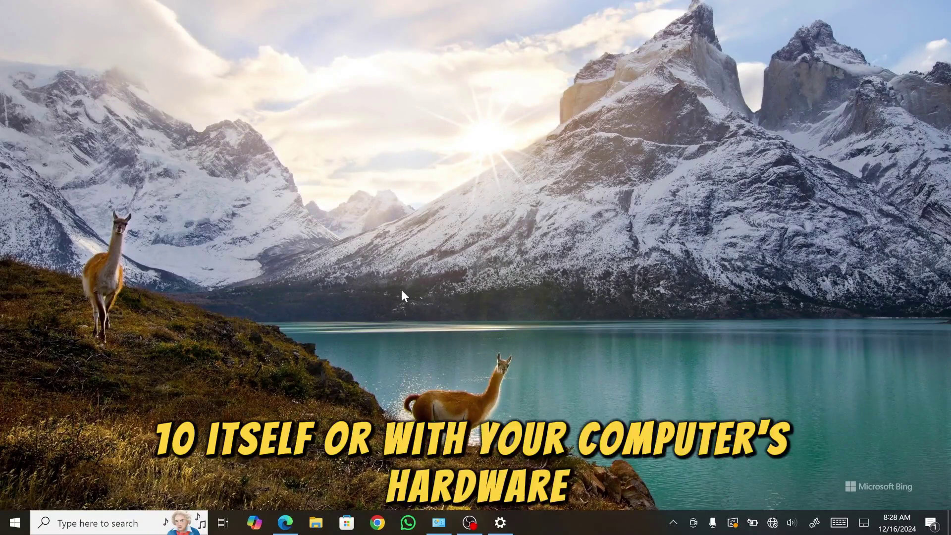
click(102, 517)
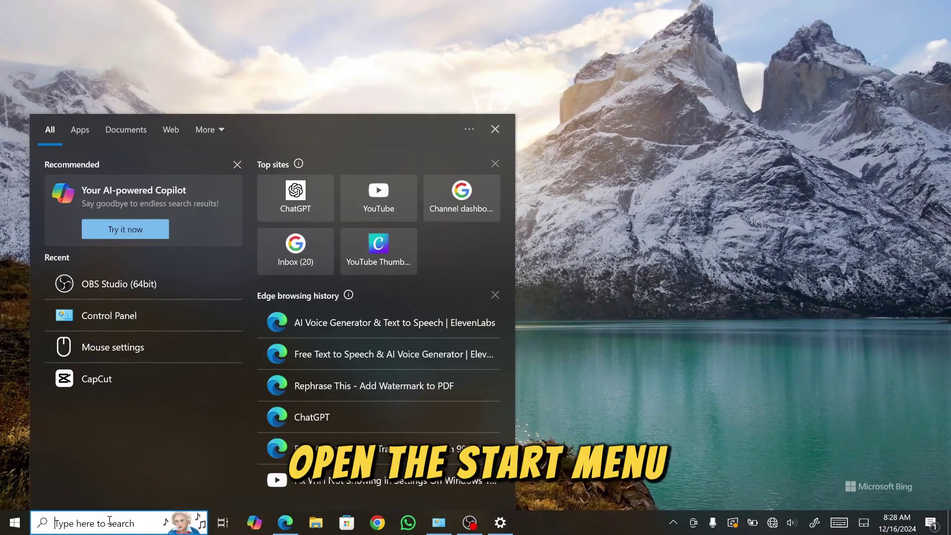
text(cmd)
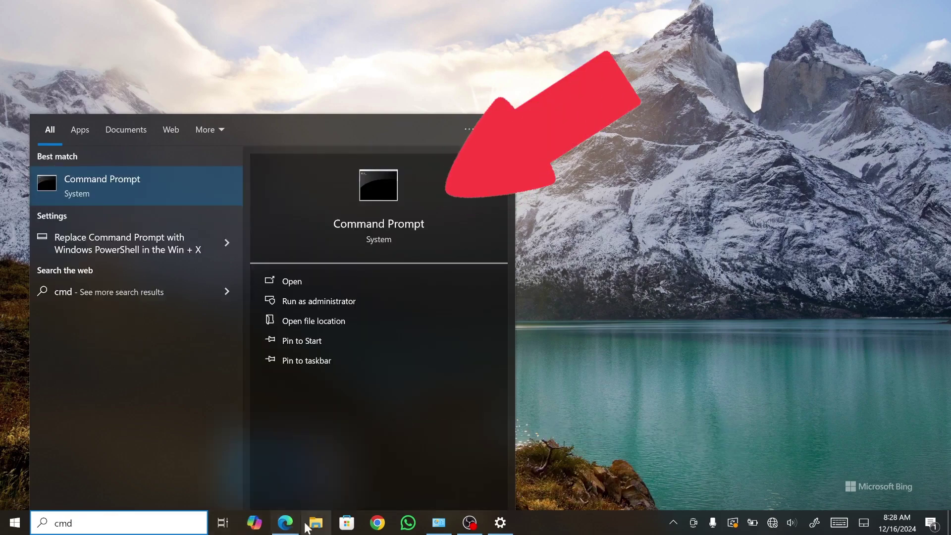
click(329, 281)
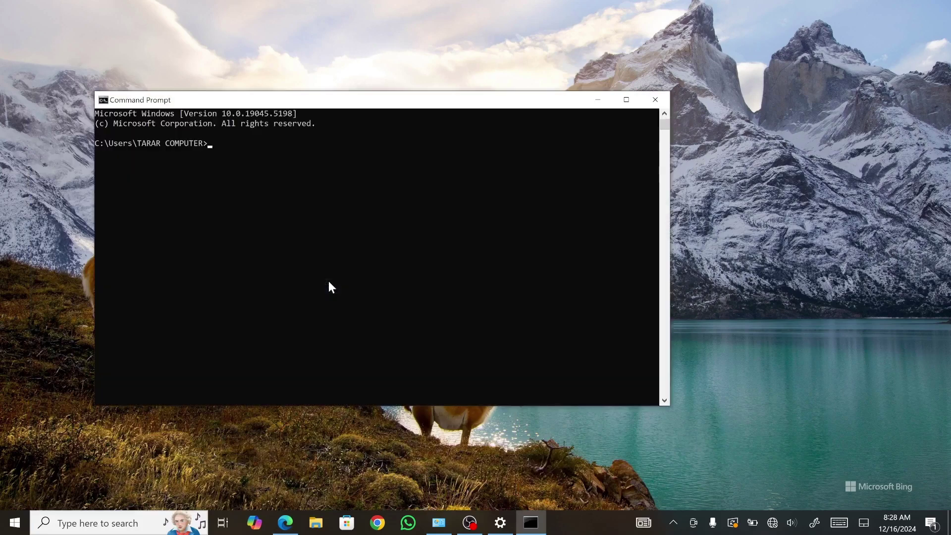
- Ping 127.1.1.1 to test the network hardware, and close Command Prompt
text(ping)
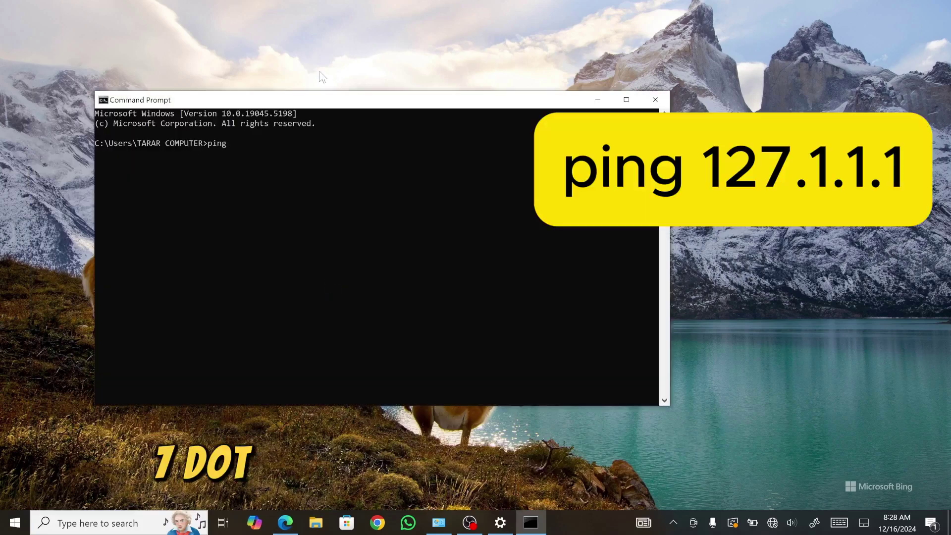
text( 127.1.1.1)
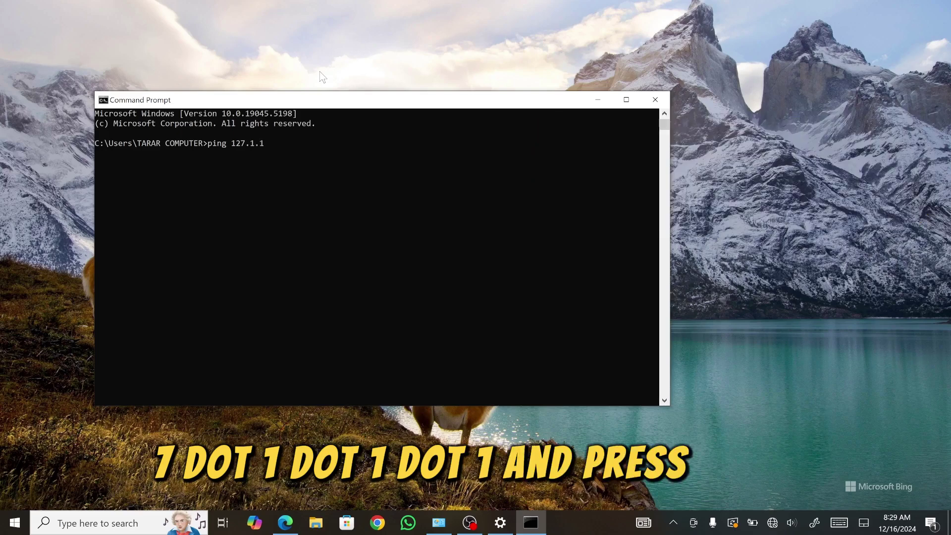
key(Return)
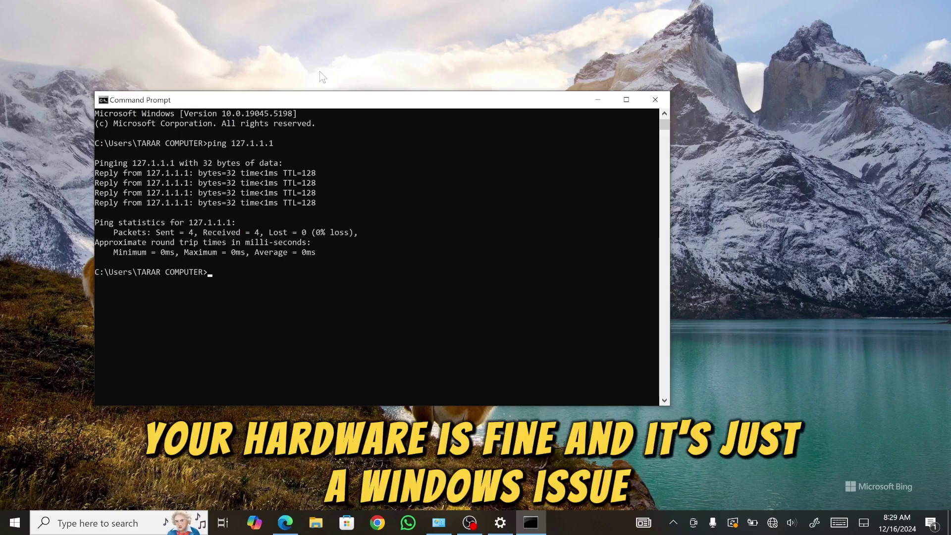
click(654, 103)
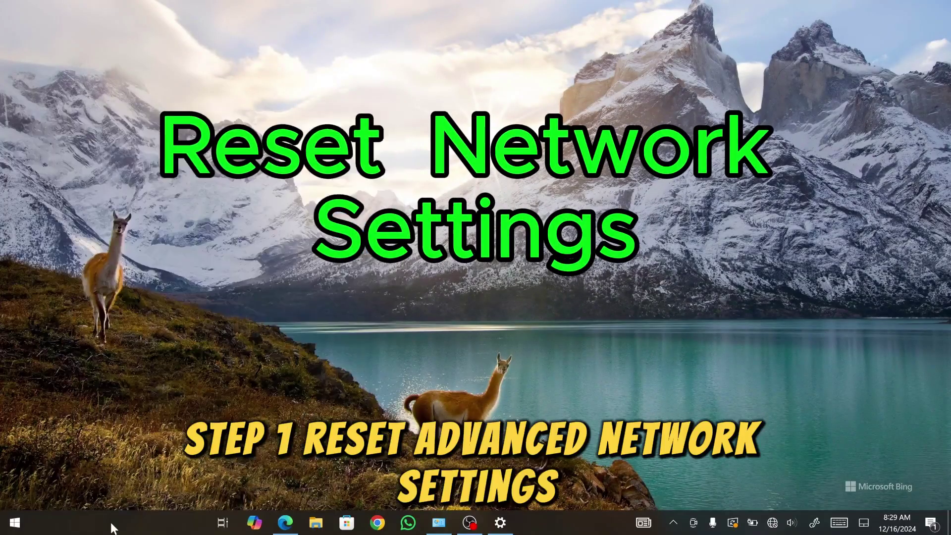
- Search for Control Panel, open it and bring up Internet Options
click(112, 523)
text(cont)
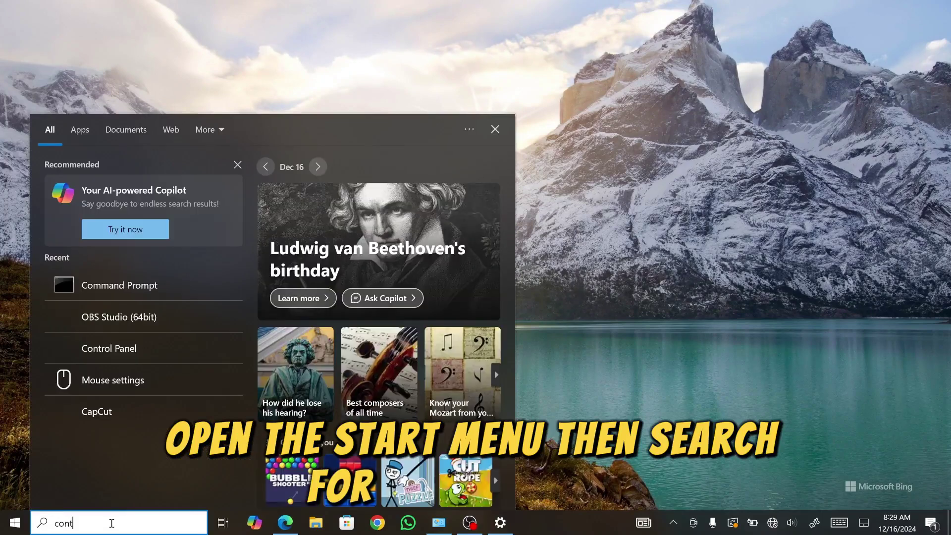
text(rol)
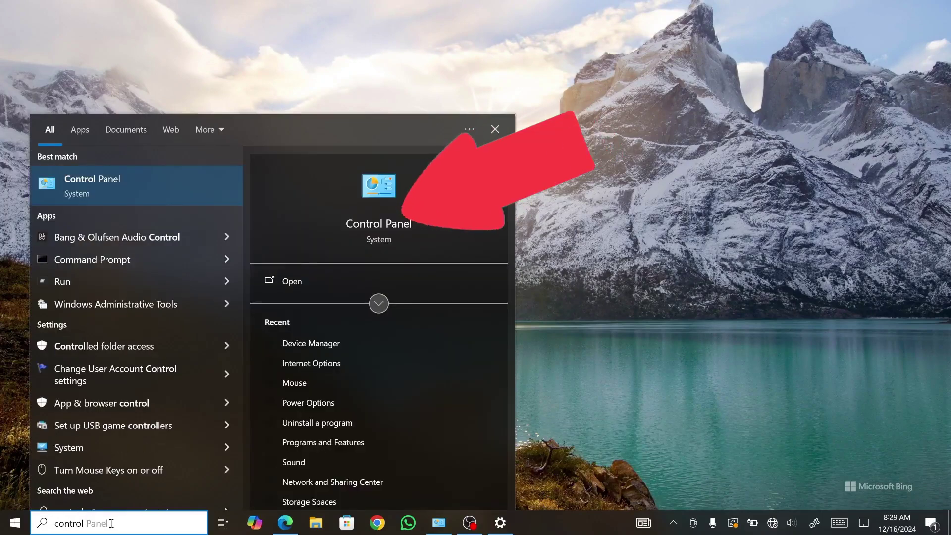
click(304, 278)
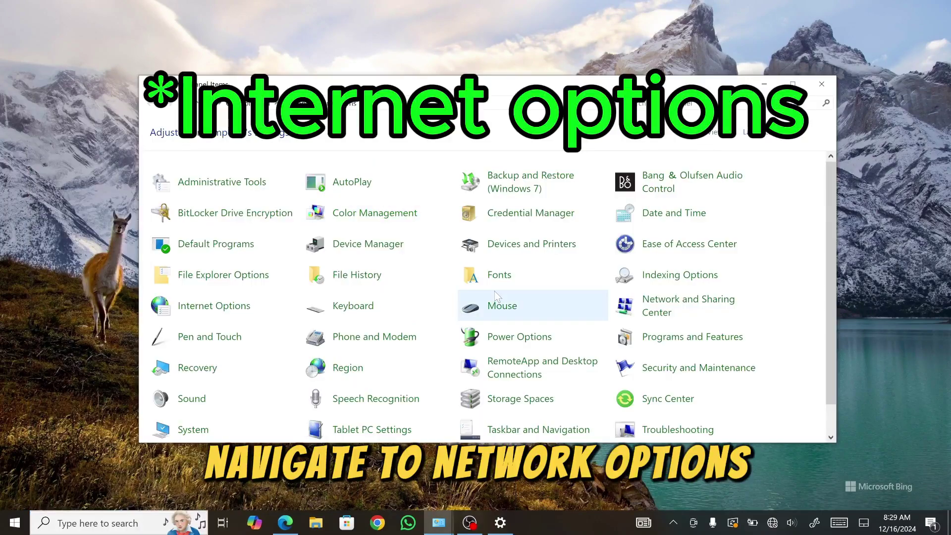
click(208, 304)
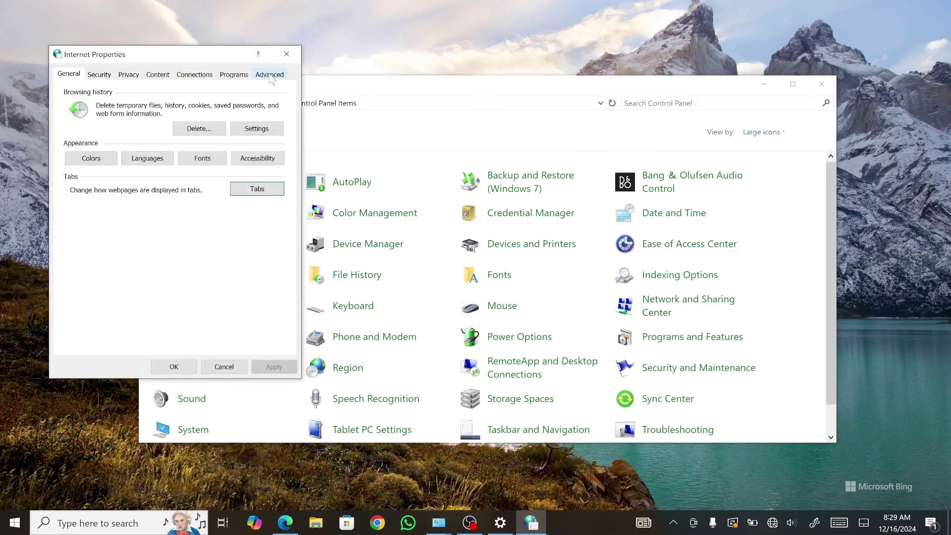
- Restore the advanced internet settings, apply them, and close Internet Properties and Control Panel
click(270, 77)
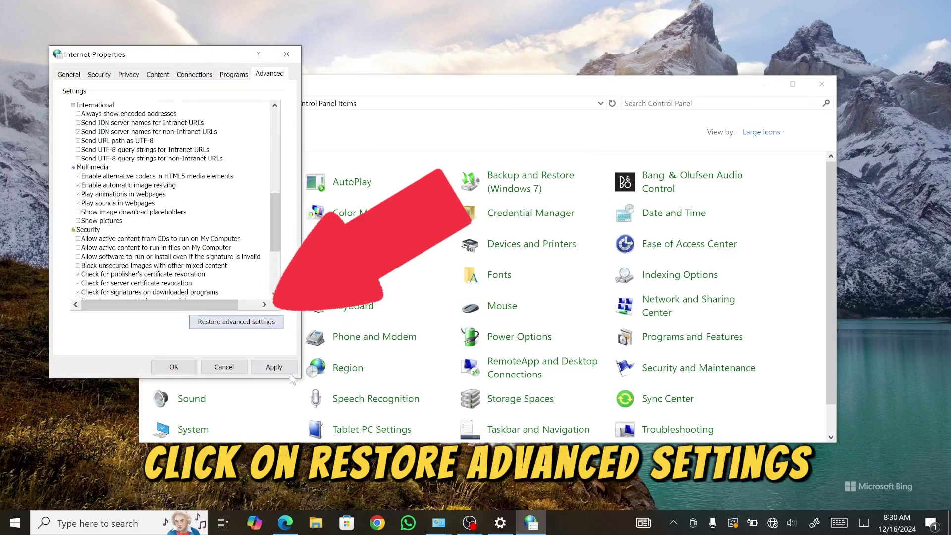
click(273, 367)
click(170, 367)
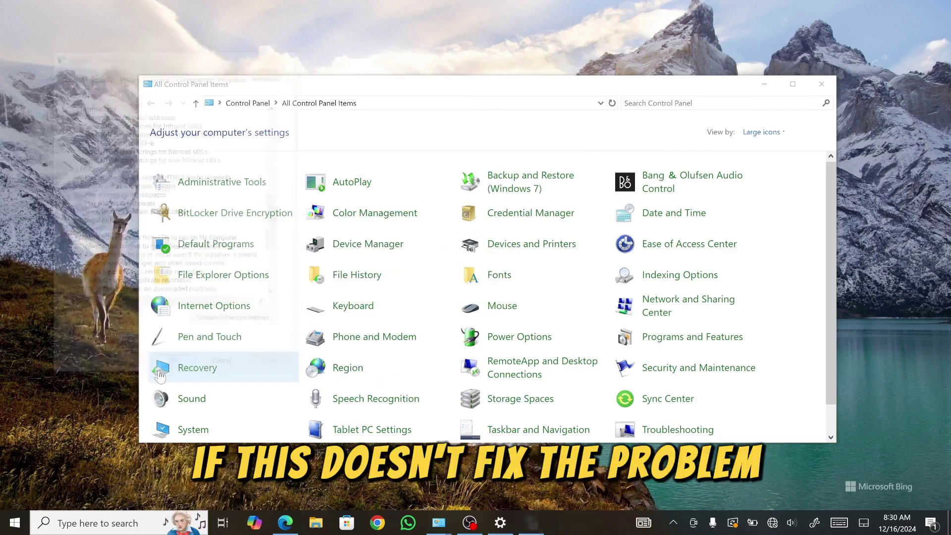
click(812, 84)
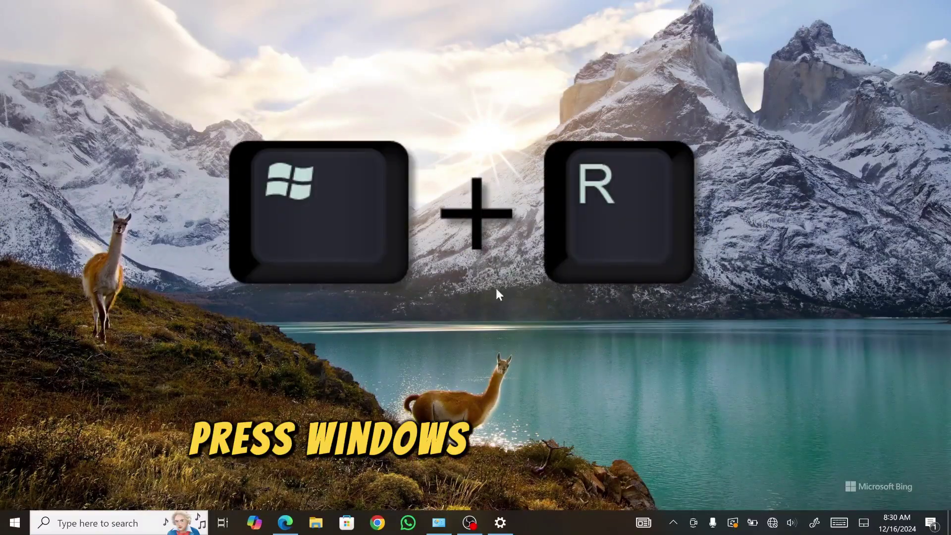
- Run services.msc and select the WLAN AutoConfig service in the list
key(super+r)
text(serv)
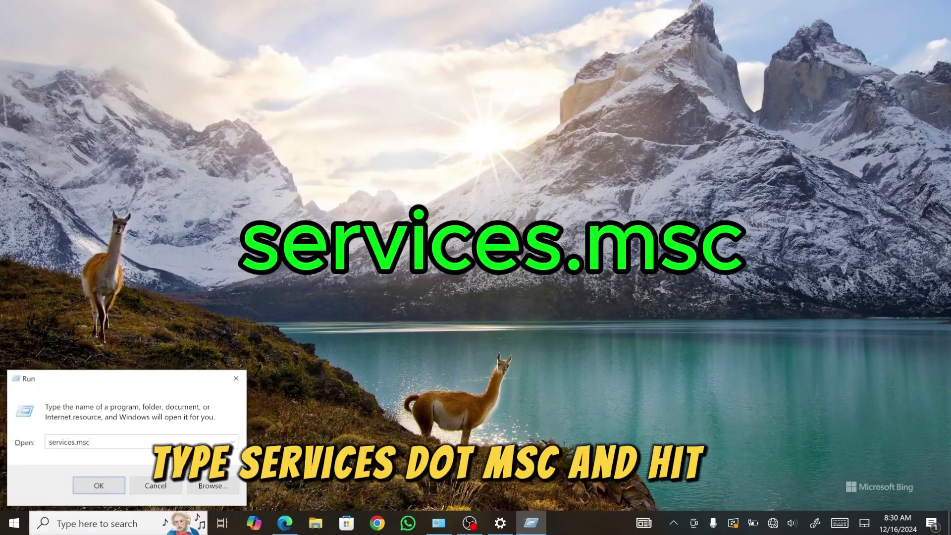
key(Return)
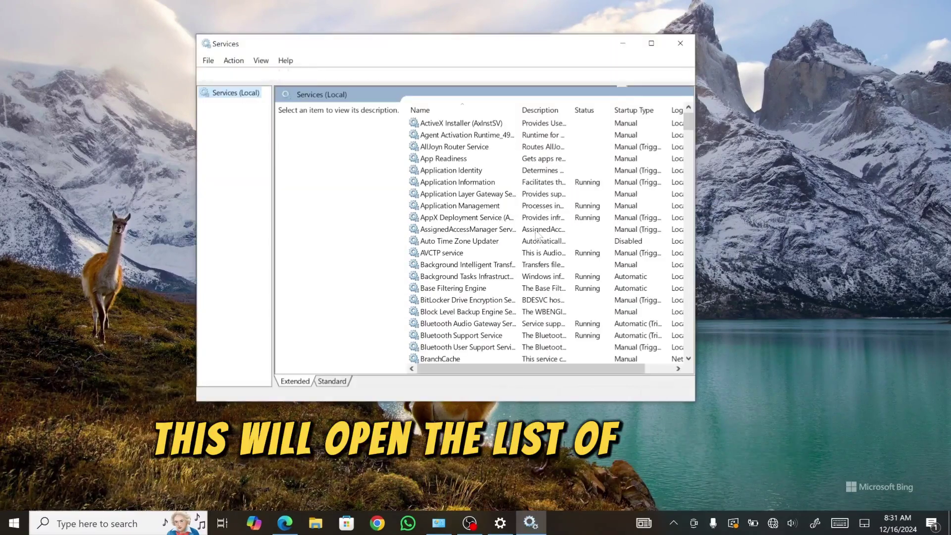
drag(688, 119, 689, 338)
click(452, 301)
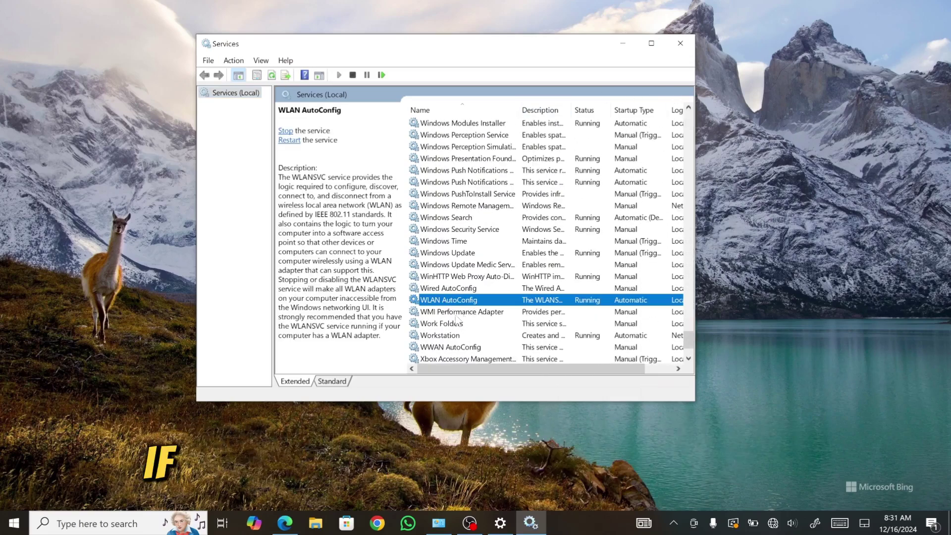
- Set the WLAN AutoConfig startup type to Automatic in its properties, confirm, and close the Services window
right_click(582, 302)
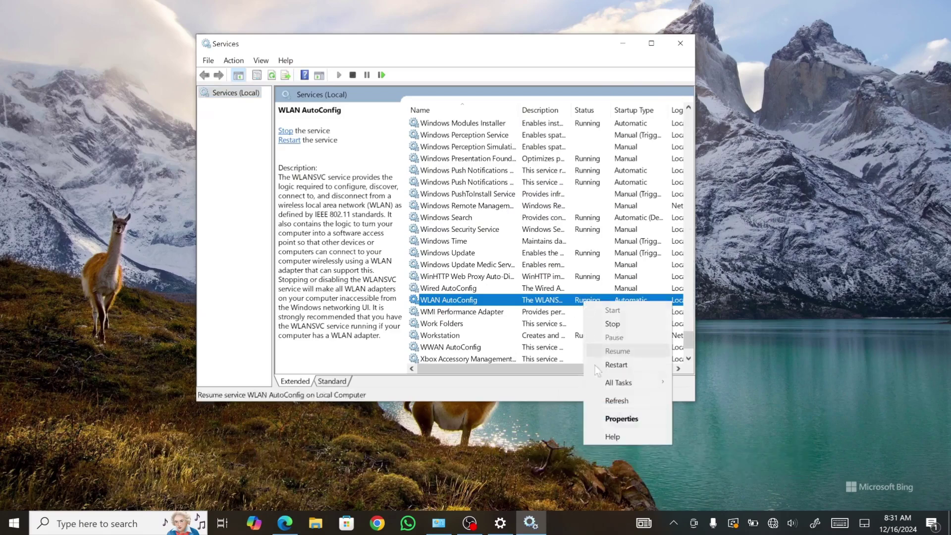
click(595, 416)
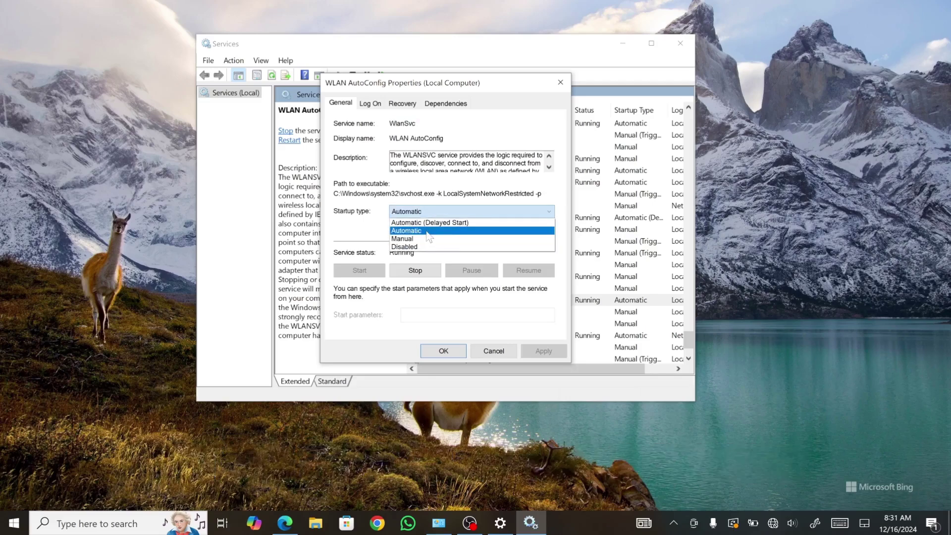
click(360, 271)
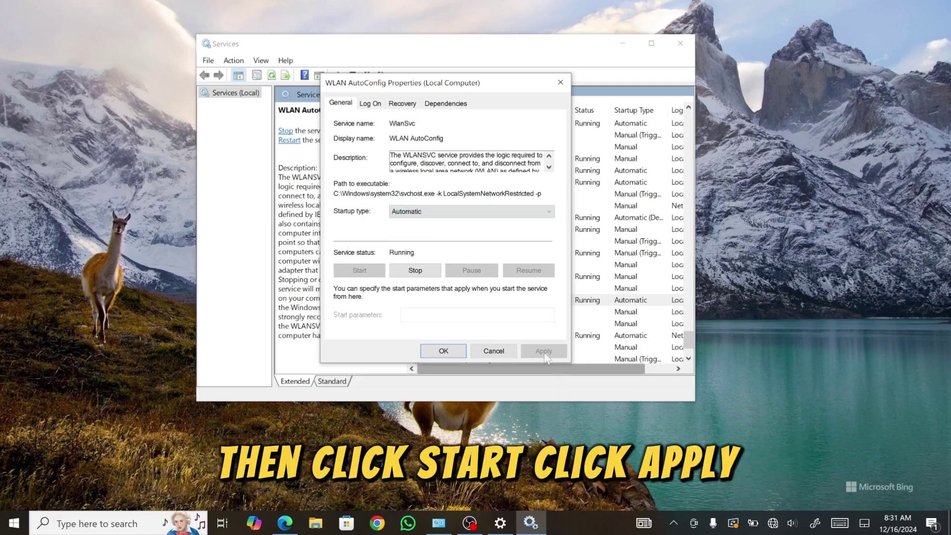
click(454, 351)
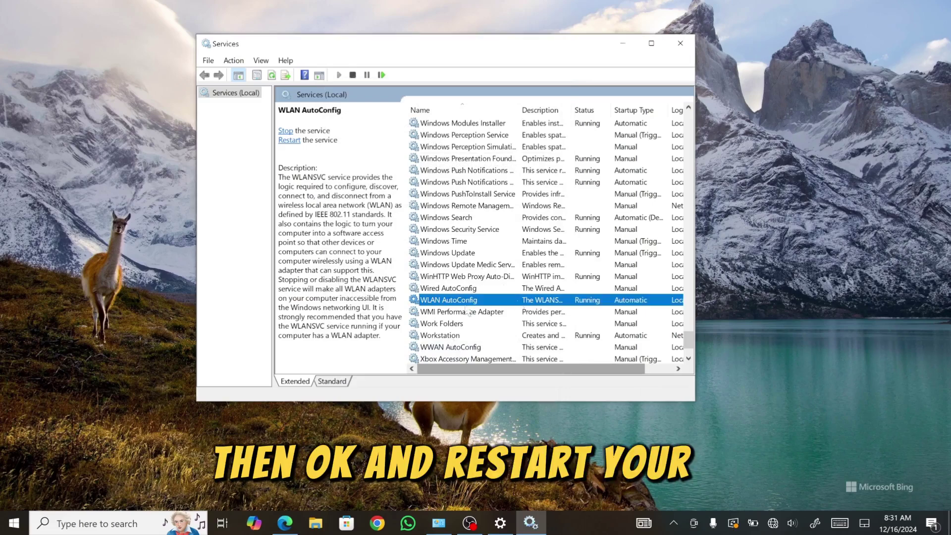
click(681, 46)
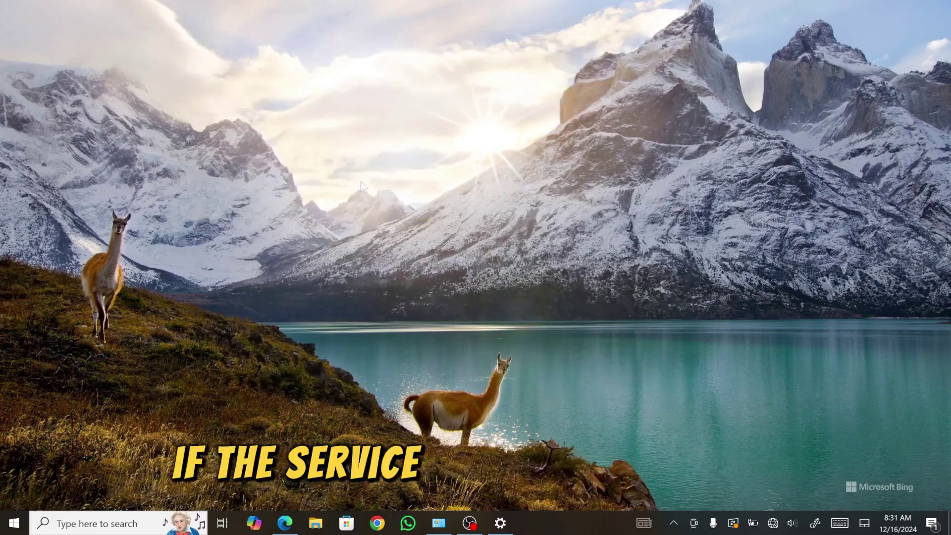
right_click(471, 176)
click(504, 214)
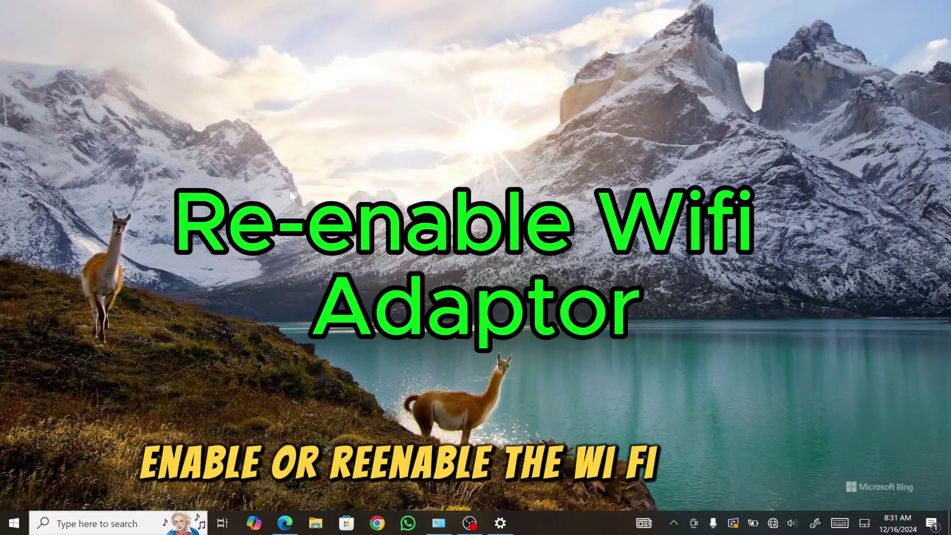
- Open the adapter options from the Network & Internet settings
click(14, 523)
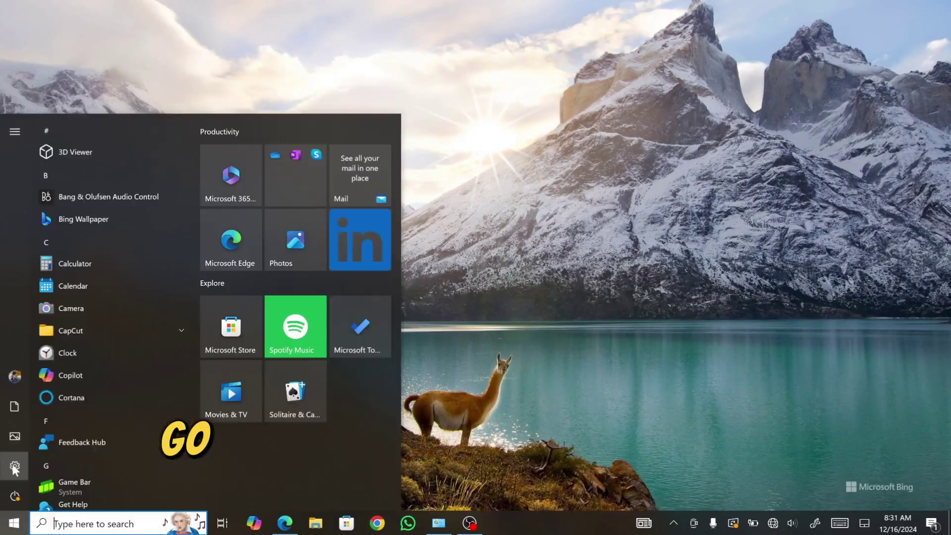
click(12, 462)
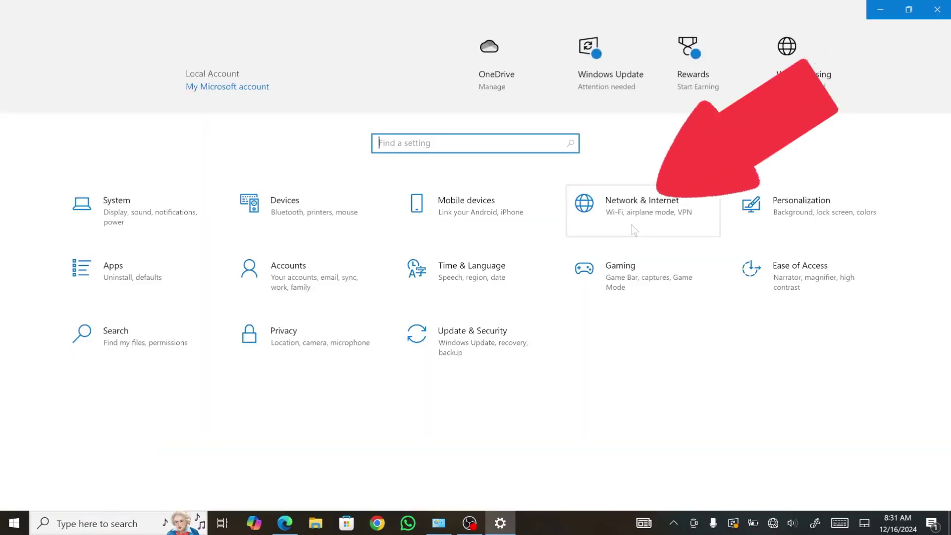
click(638, 215)
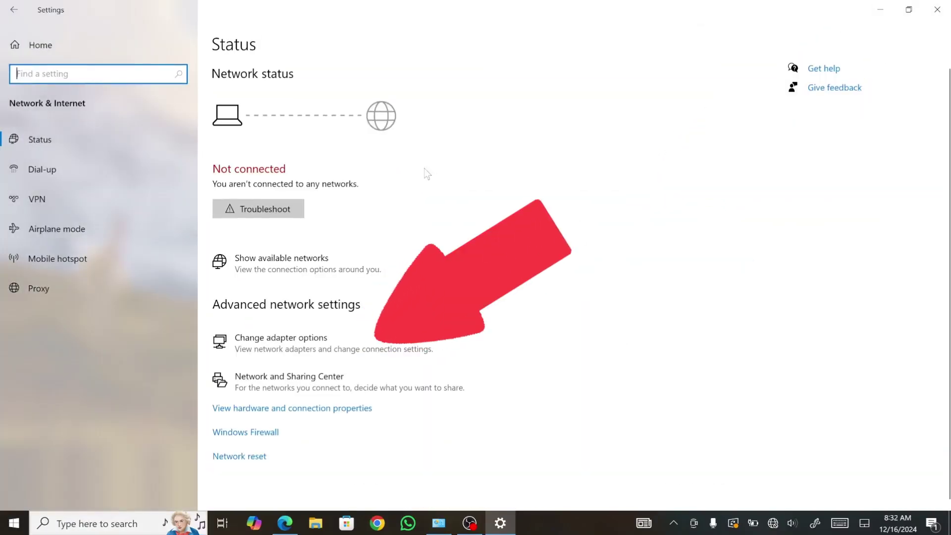
click(327, 339)
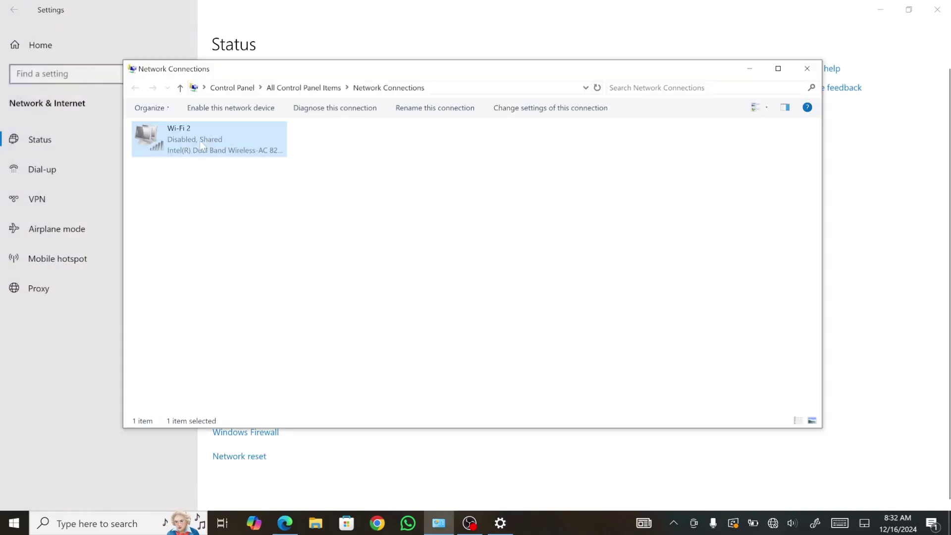
- Enable the Wi-Fi 2 network adapter and close the Network Connections window
right_click(228, 144)
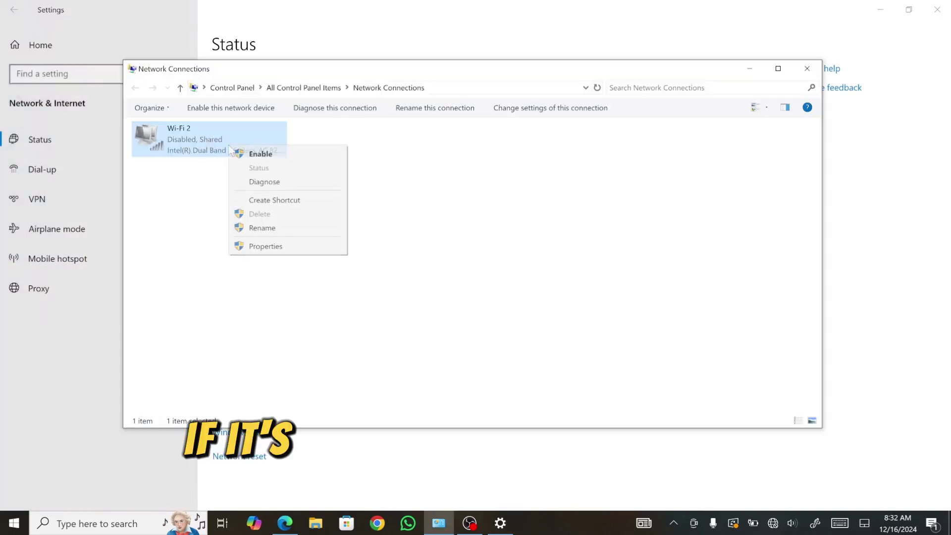
click(260, 158)
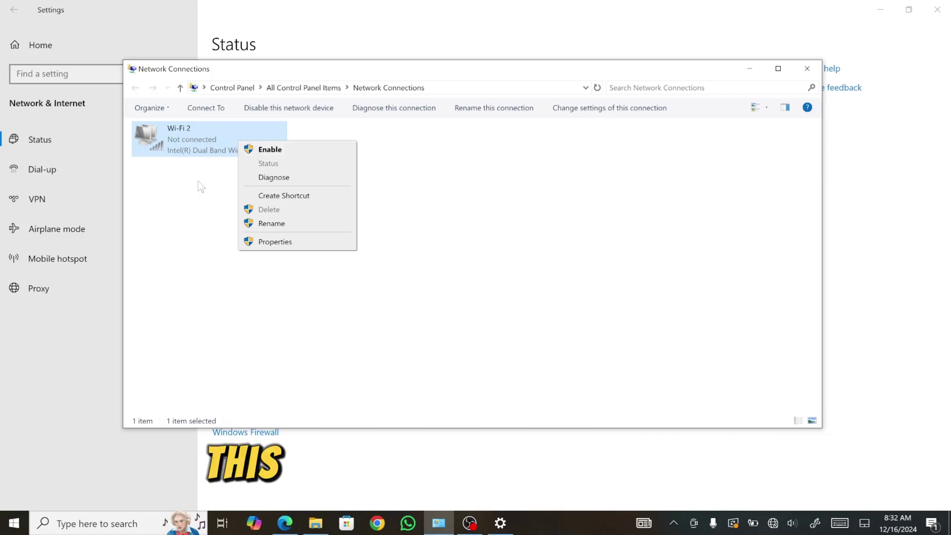
click(200, 187)
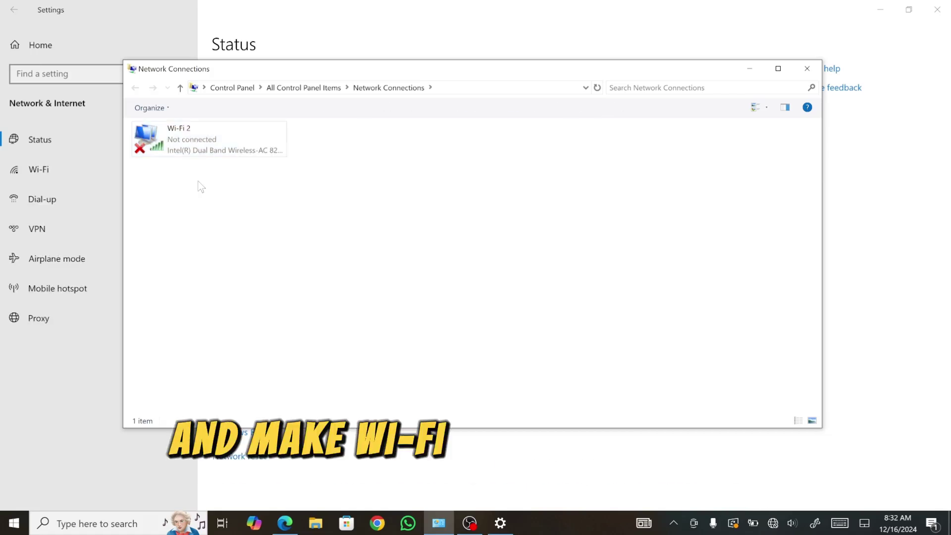
click(806, 69)
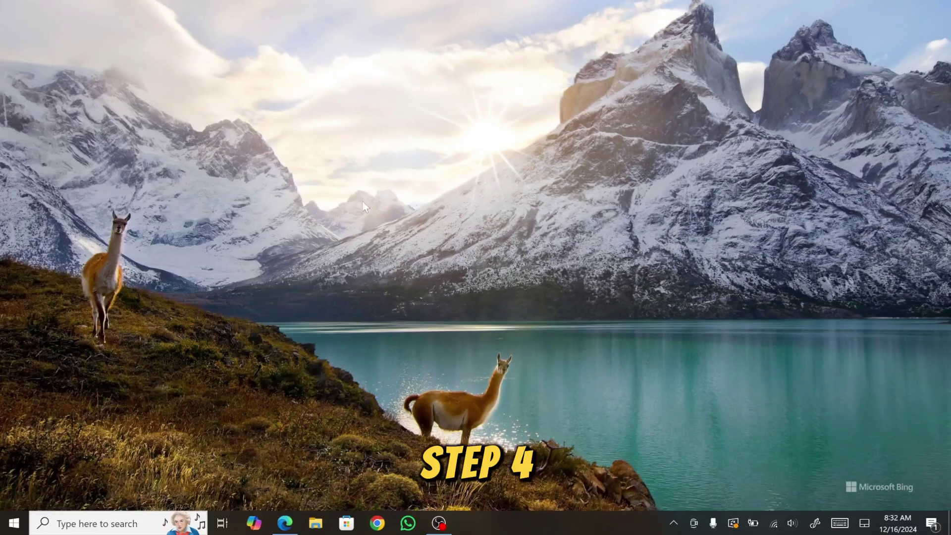
- Open Device Manager by running devmgmt.msc
right_click(362, 201)
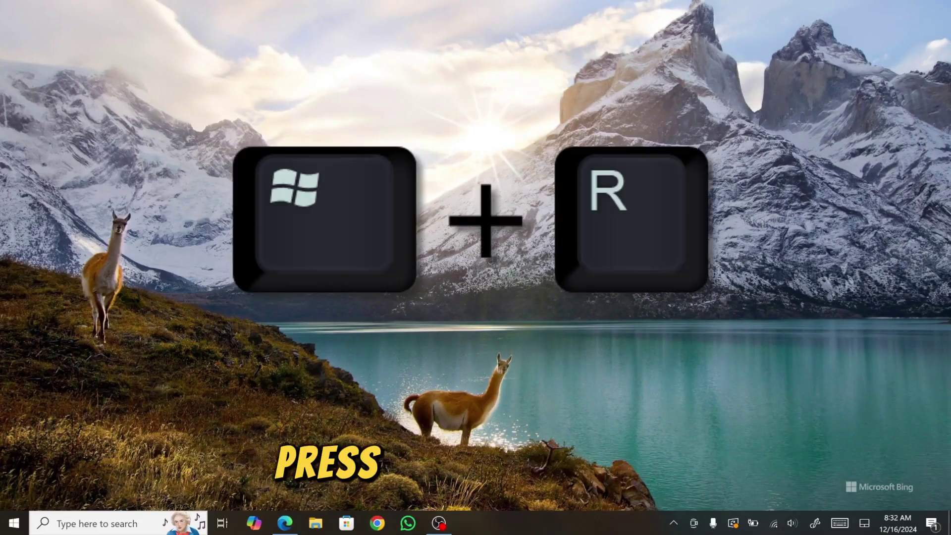
key(super+r)
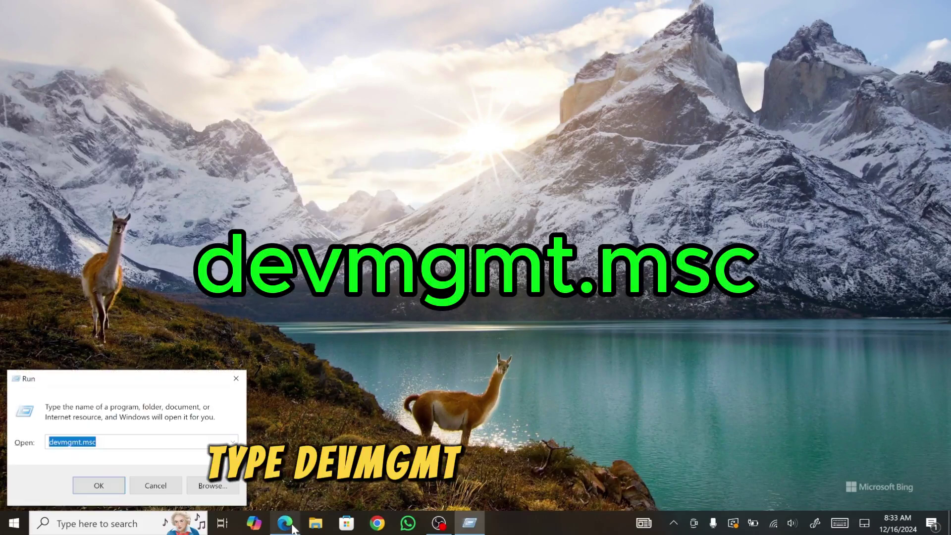
click(99, 491)
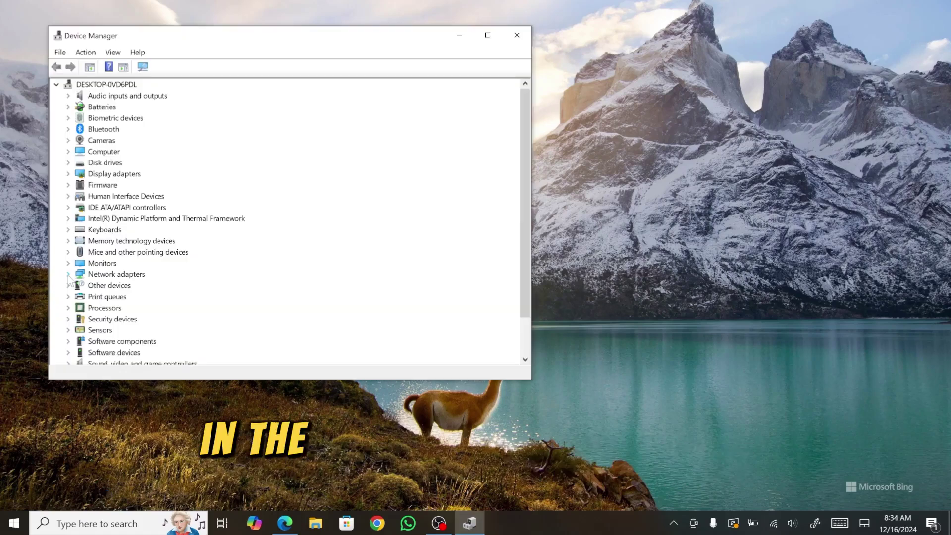
- Start a driver update for the Intel(R) Dual Band Wireless-AC 8265 #2 adapter and list the drivers already available on the computer
click(69, 274)
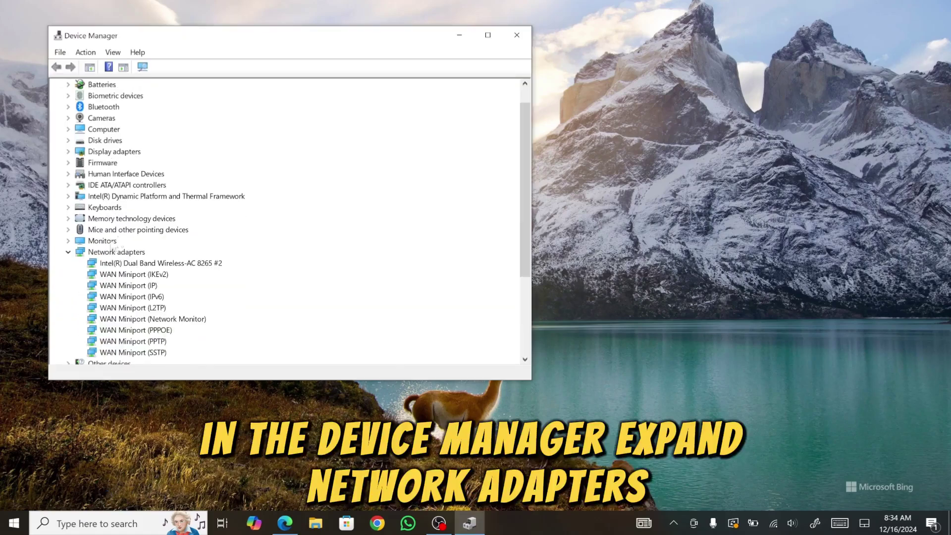
click(111, 263)
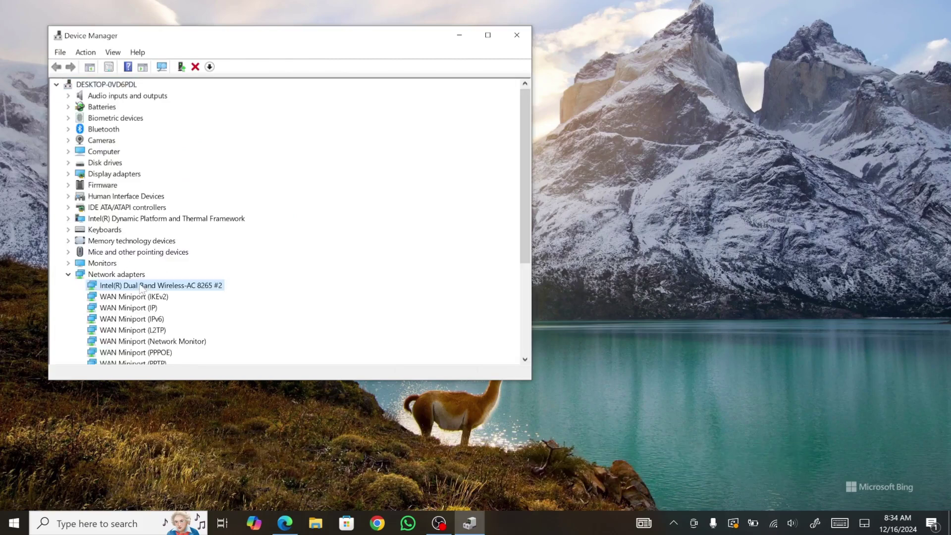
scroll(169, 286, down, 3)
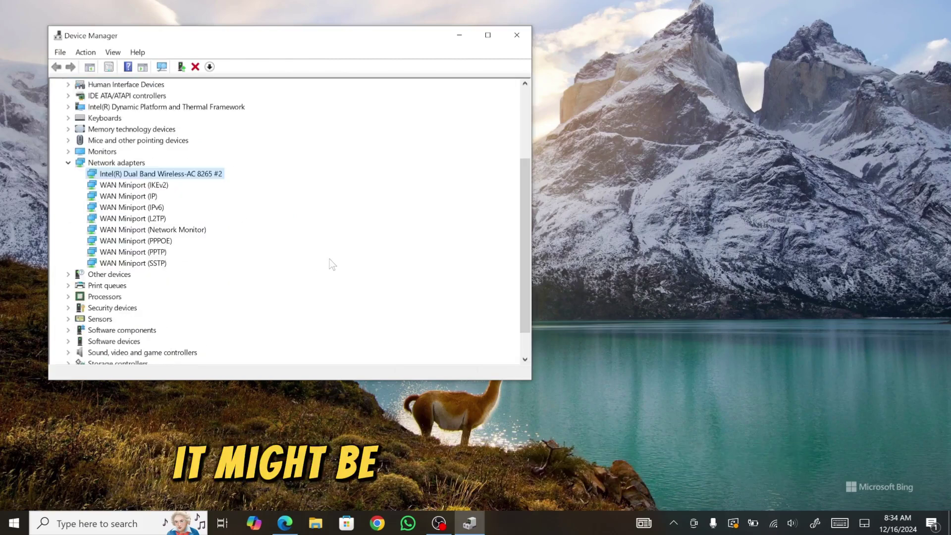
right_click(141, 175)
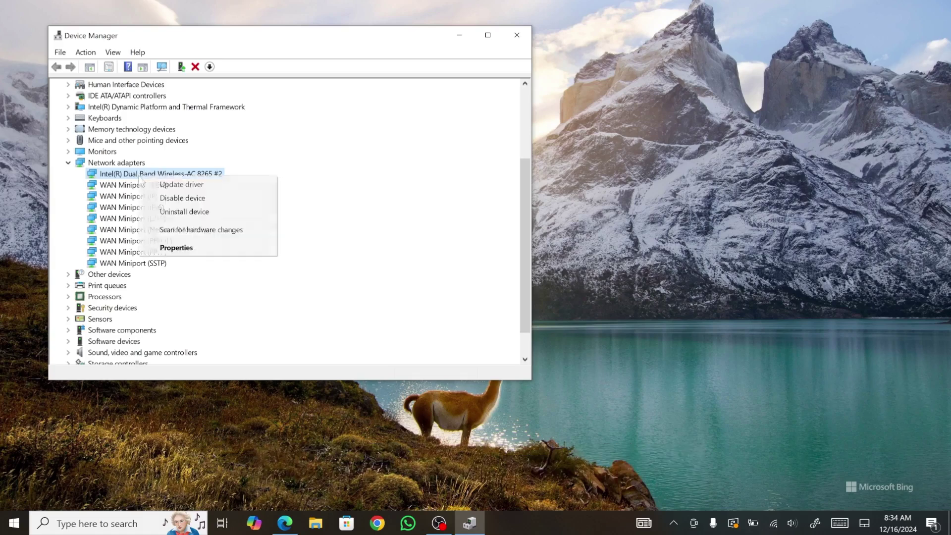
click(169, 187)
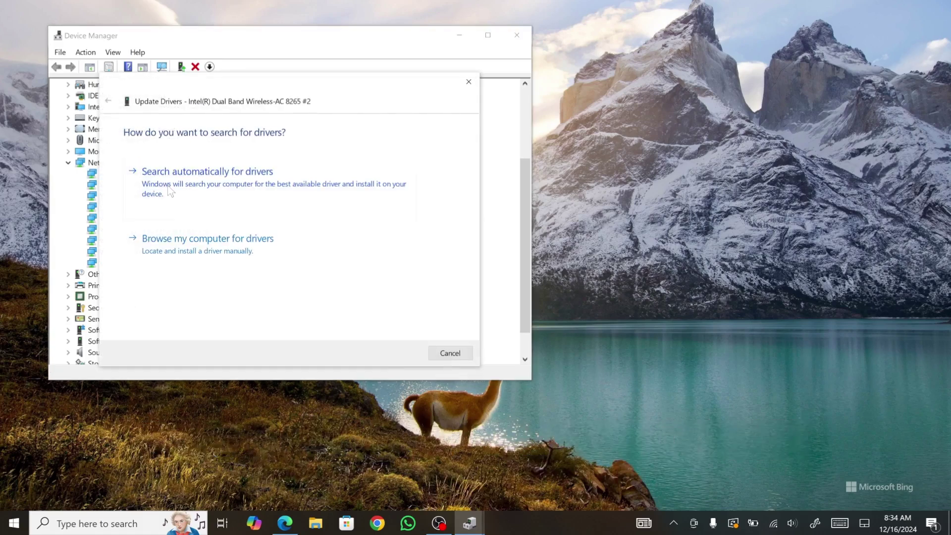
click(171, 256)
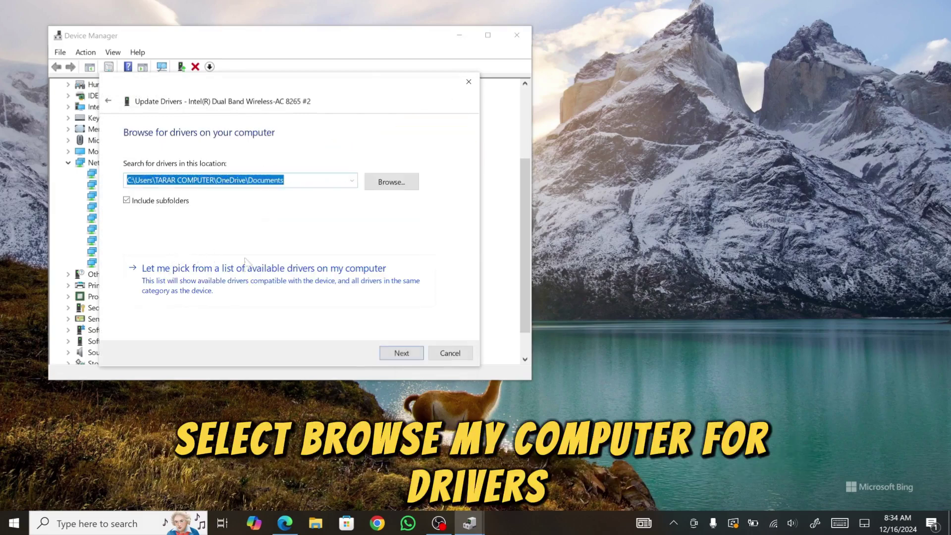
click(167, 272)
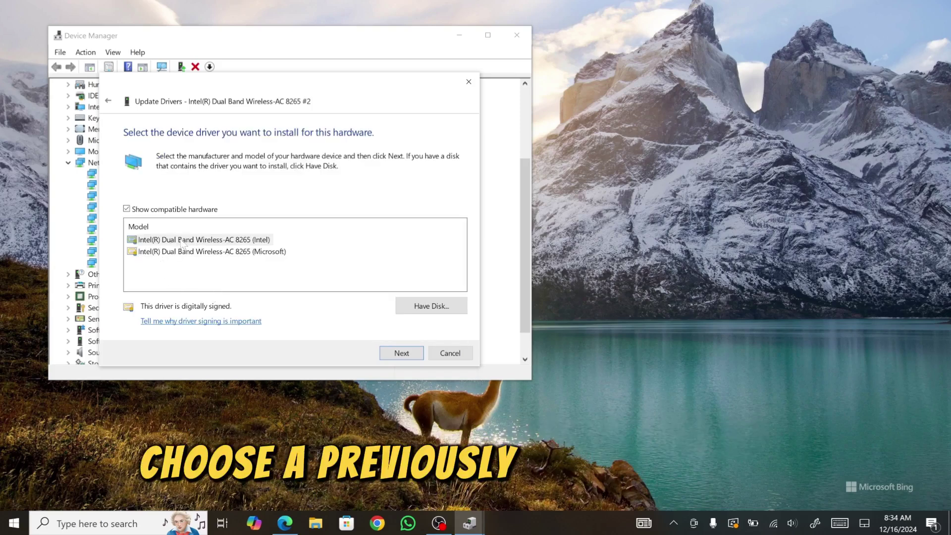
- Install the Intel(R) Dual Band Wireless-AC 8265 (Intel) driver from the compatible models and close the update wizard
click(181, 241)
click(189, 251)
click(189, 241)
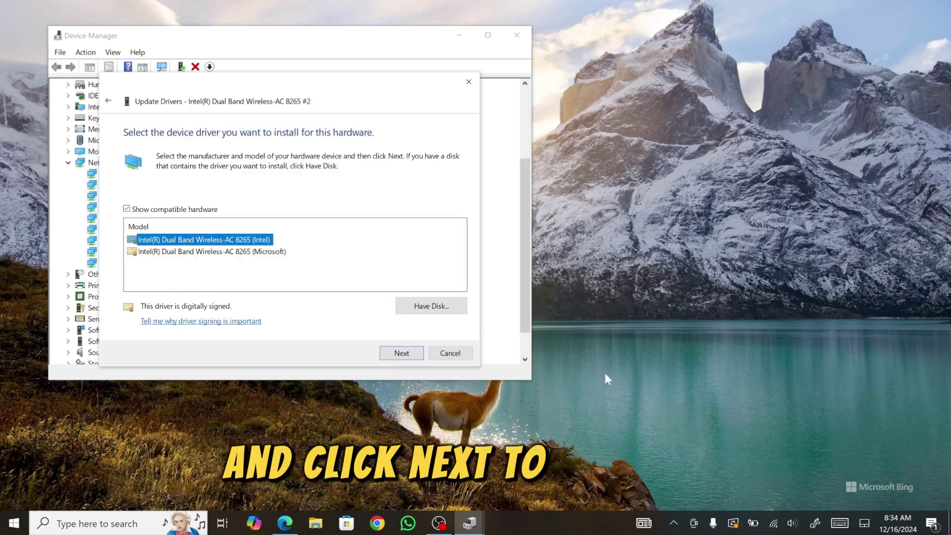
click(401, 353)
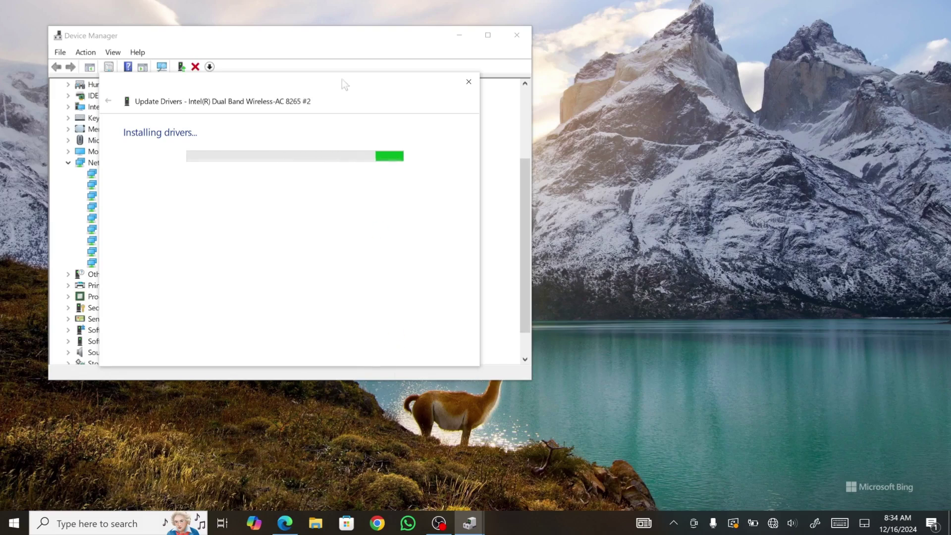
drag(342, 80, 835, 170)
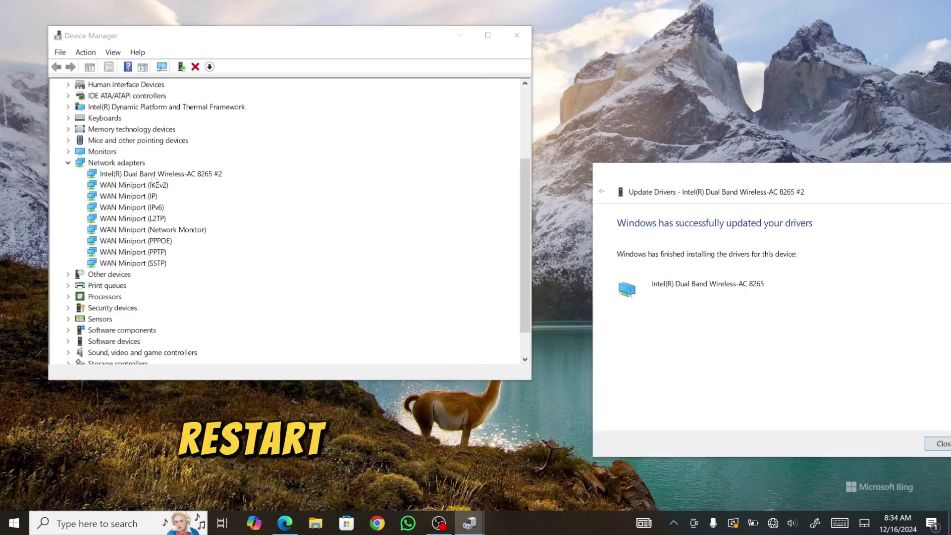
drag(809, 180, 496, 218)
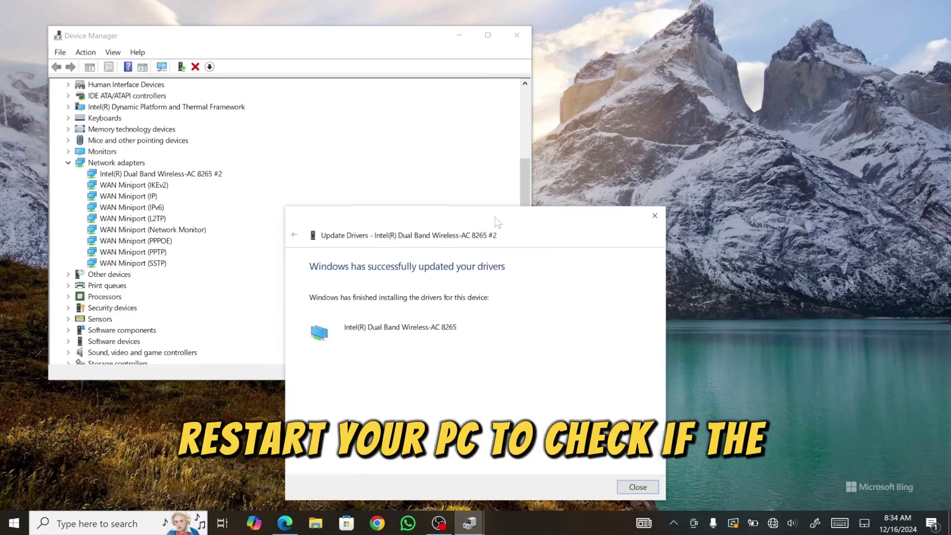
click(631, 482)
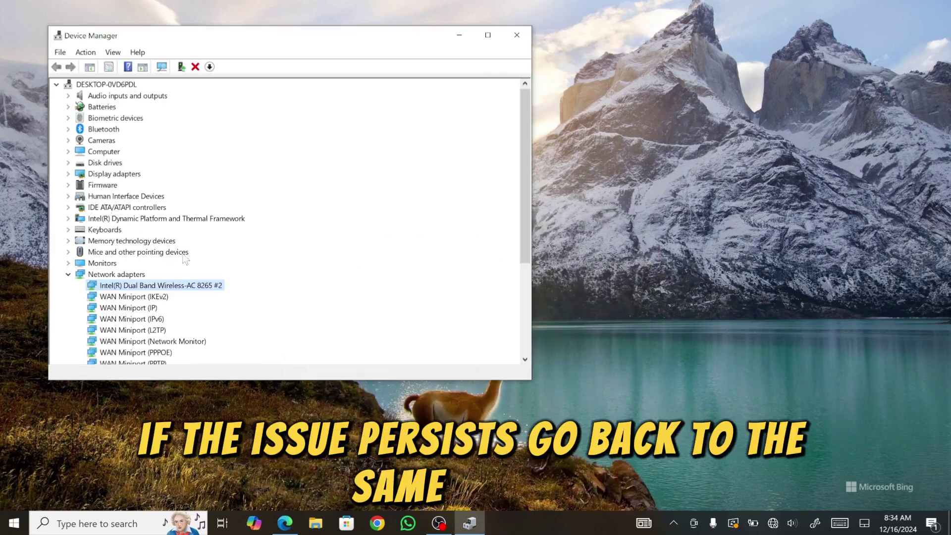
- Disallow the computer from turning off the Intel(R) Dual Band Wireless-AC 8265 #2 adapter to save power, and confirm its properties
right_click(144, 297)
click(140, 286)
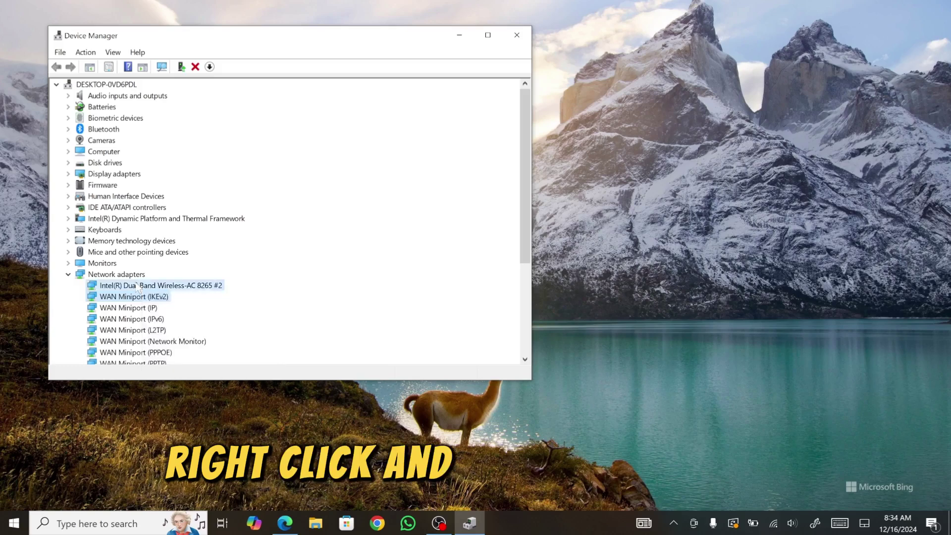
right_click(138, 284)
click(178, 354)
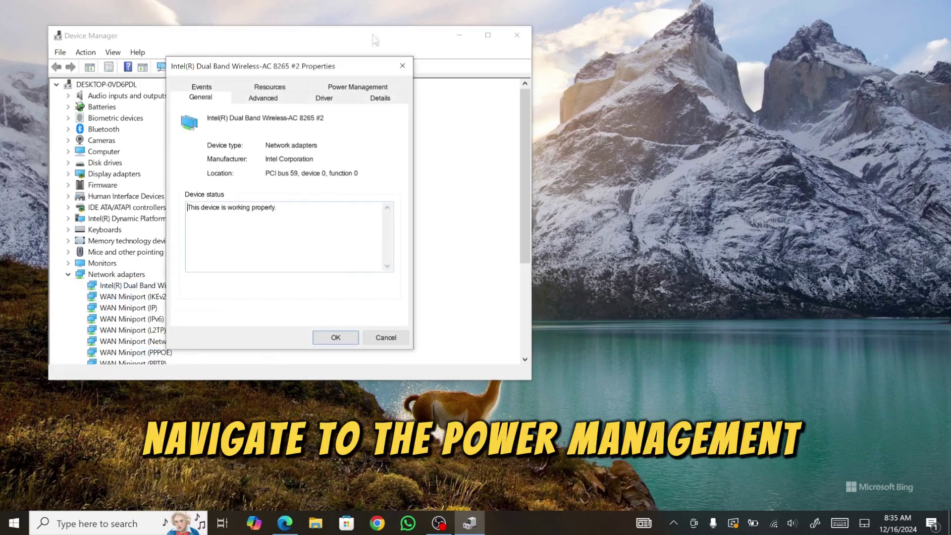
click(357, 88)
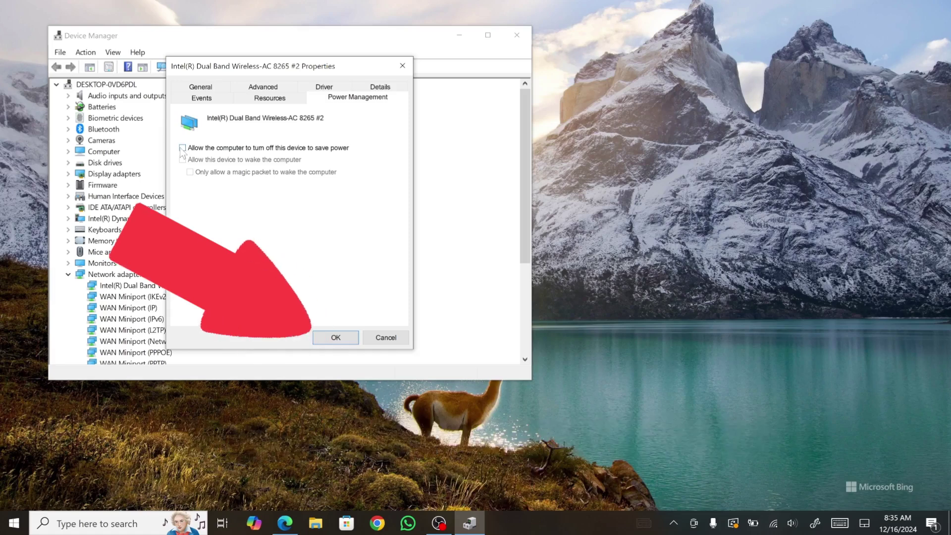
click(333, 337)
- Start uninstalling the Intel(R) Dual Band Wireless-AC 8265 #2 network adapter
right_click(193, 286)
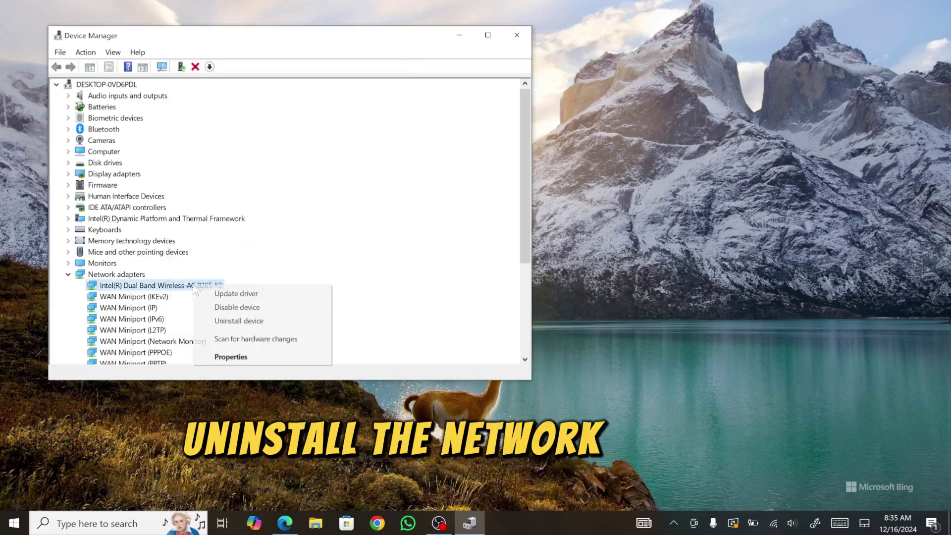
click(230, 321)
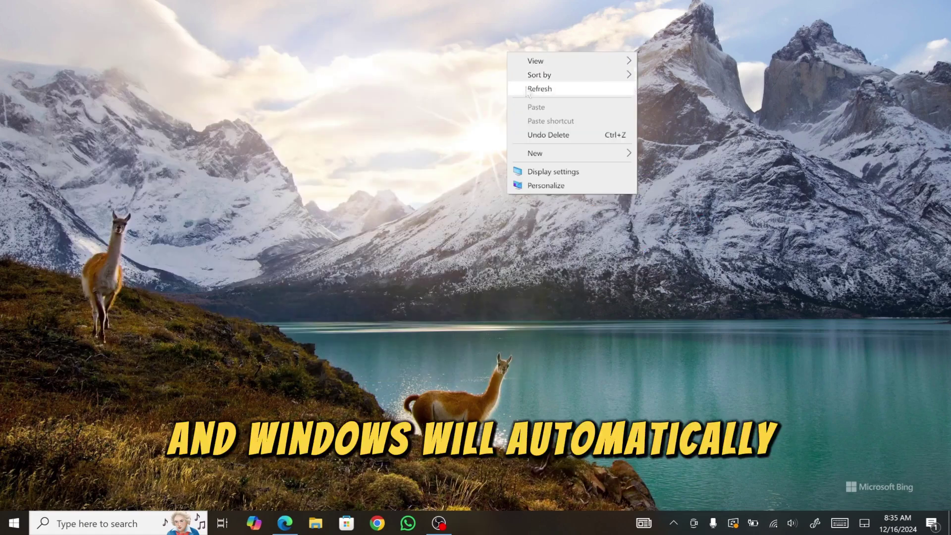
click(527, 92)
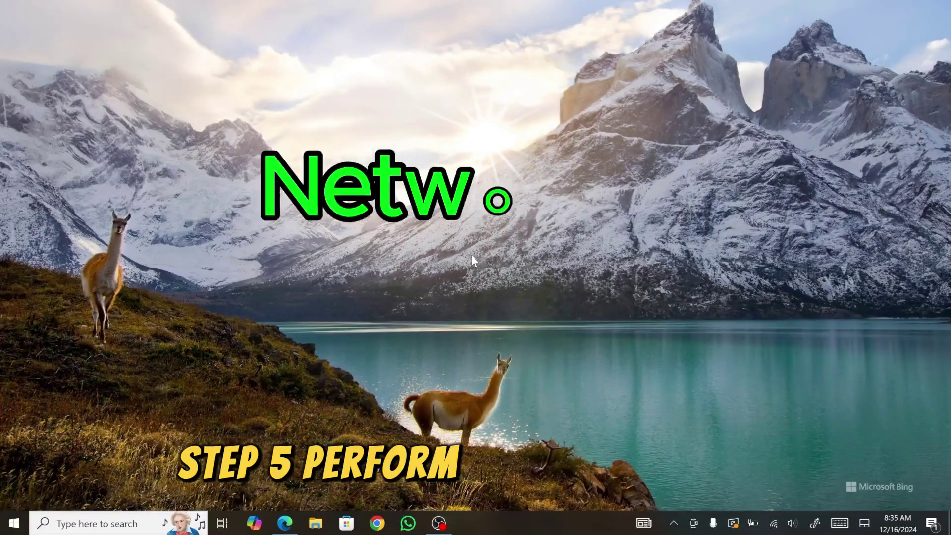
- Run a network reset from the Network & Internet status settings and confirm it
click(14, 522)
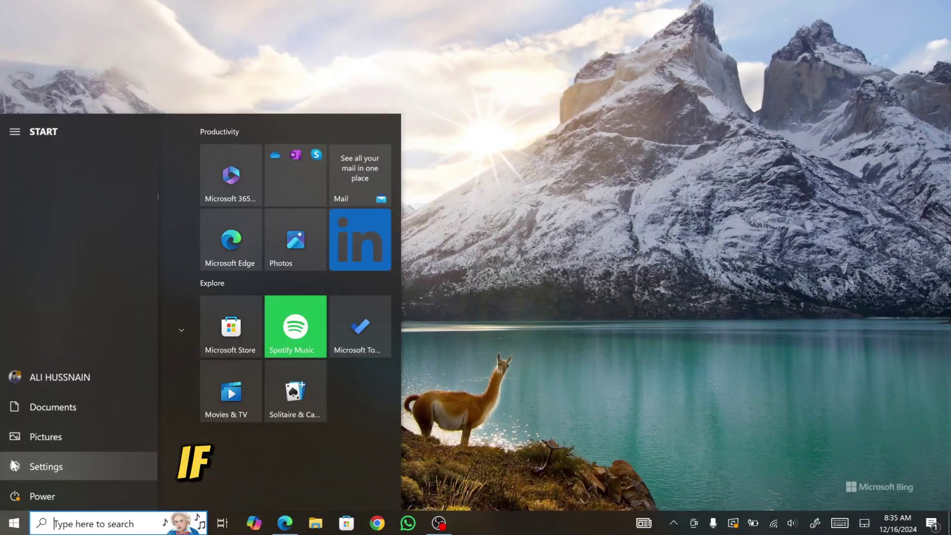
click(12, 460)
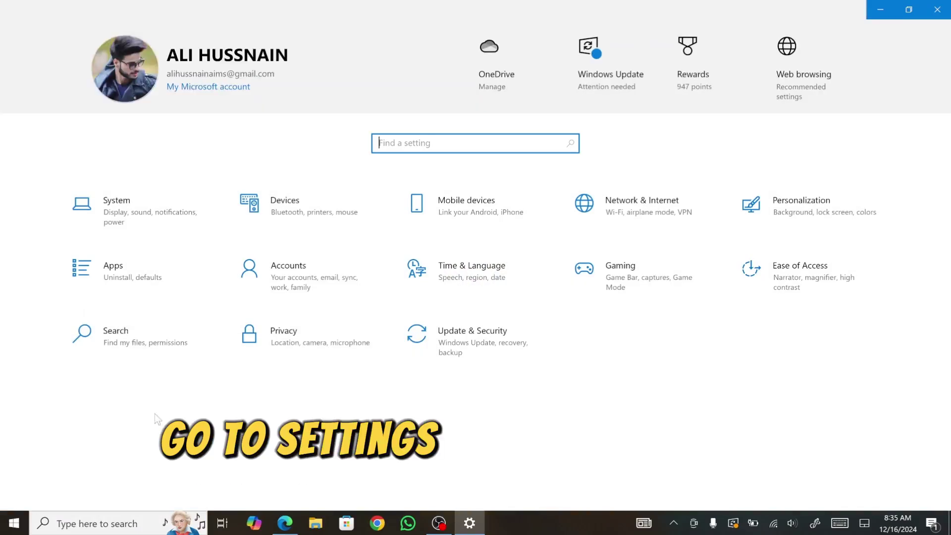
click(616, 211)
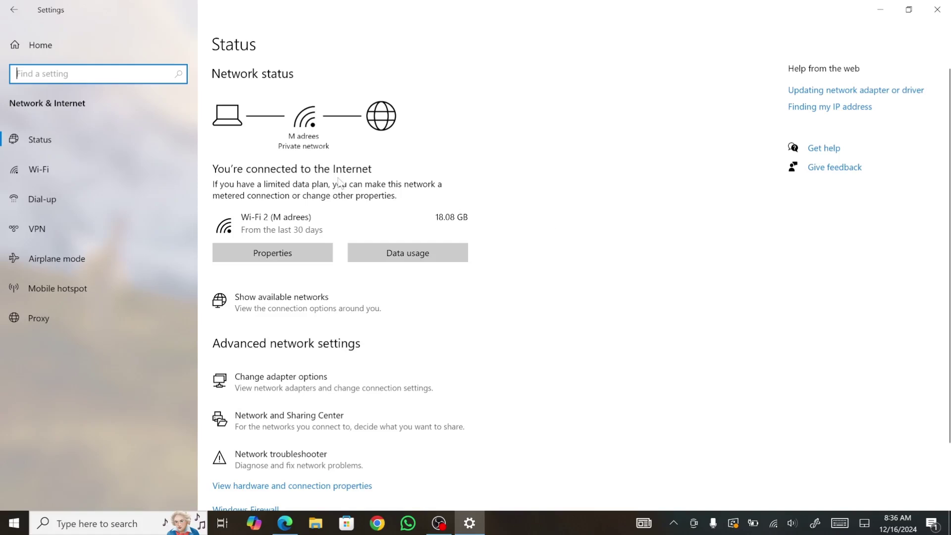
scroll(213, 482, down, 2)
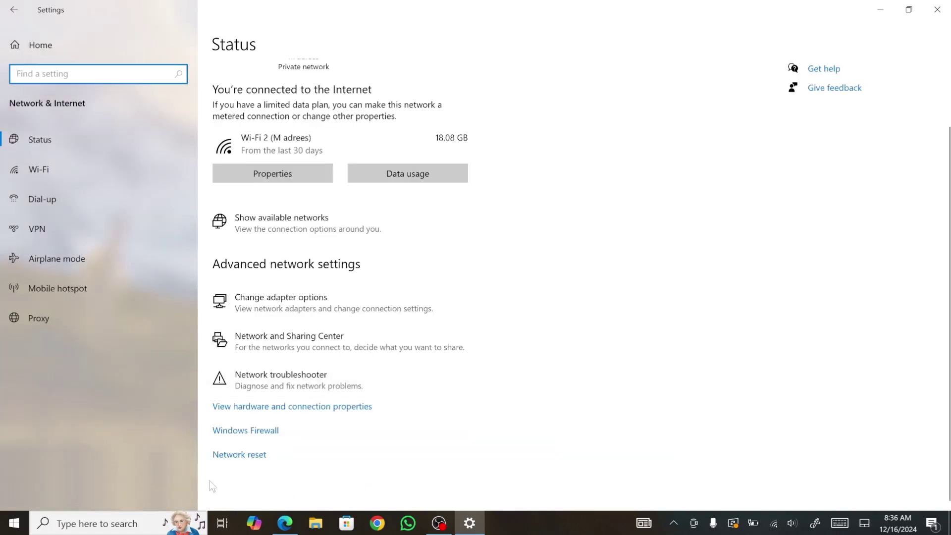
click(215, 457)
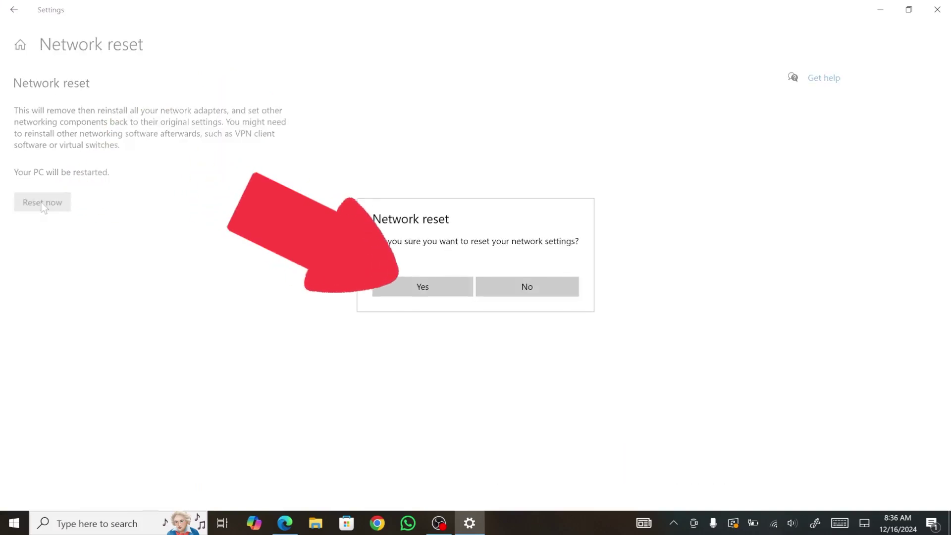
click(417, 293)
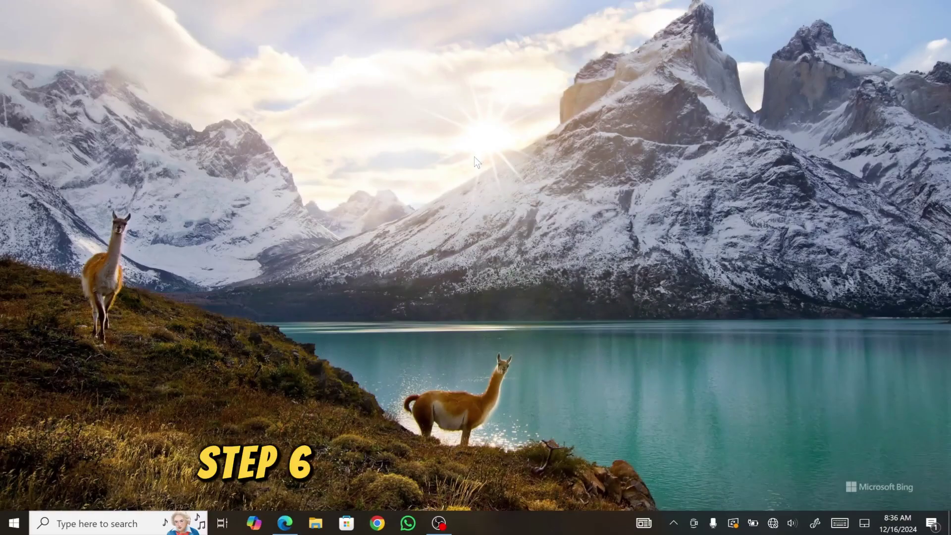
right_click(474, 157)
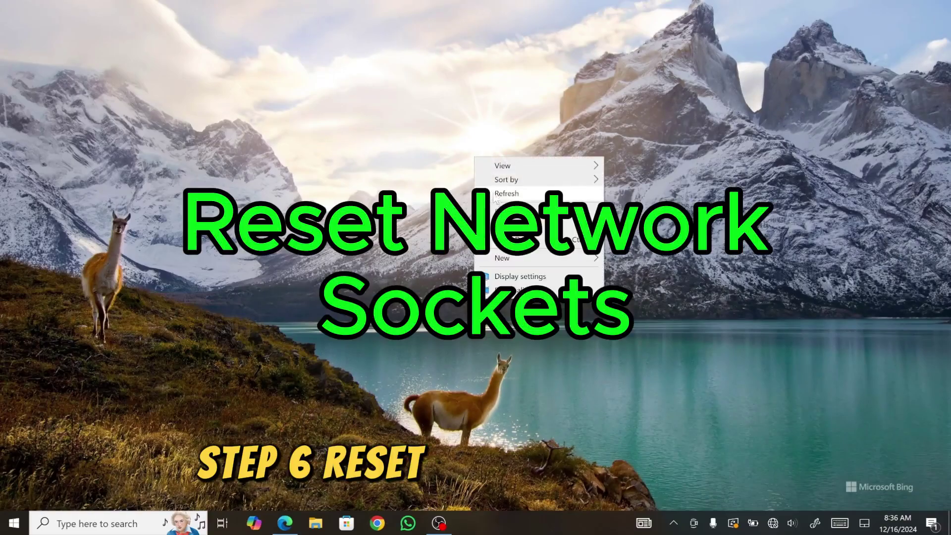
click(495, 196)
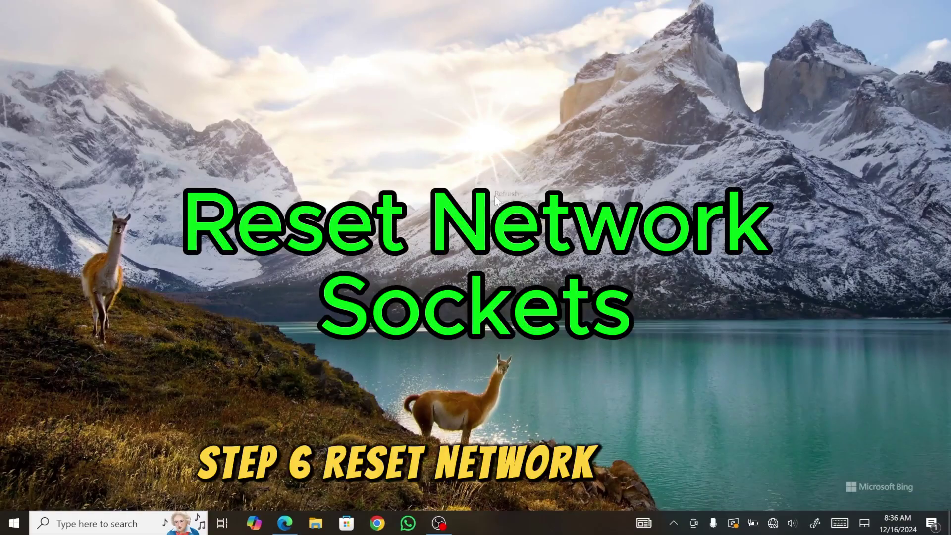
- Search for cmd and open Command Prompt as administrator
click(89, 529)
text(cm)
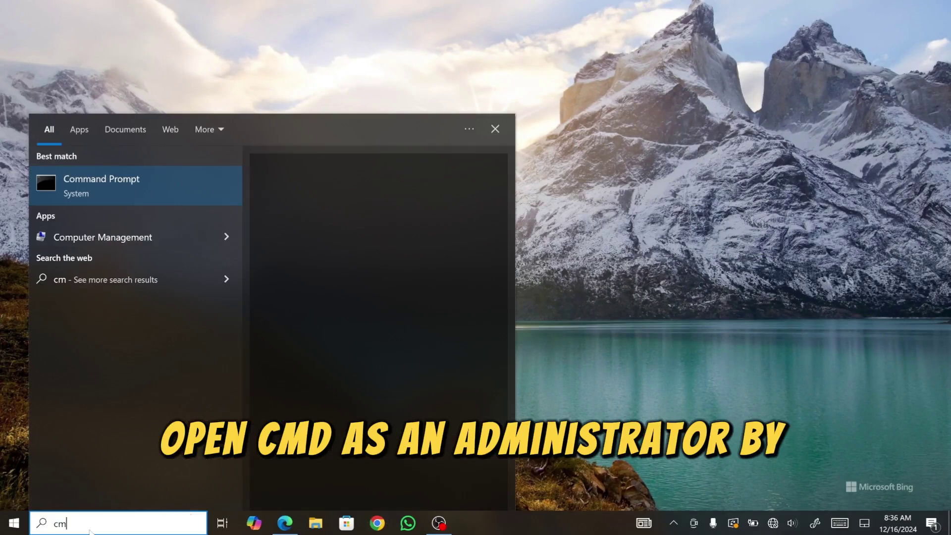
text(d)
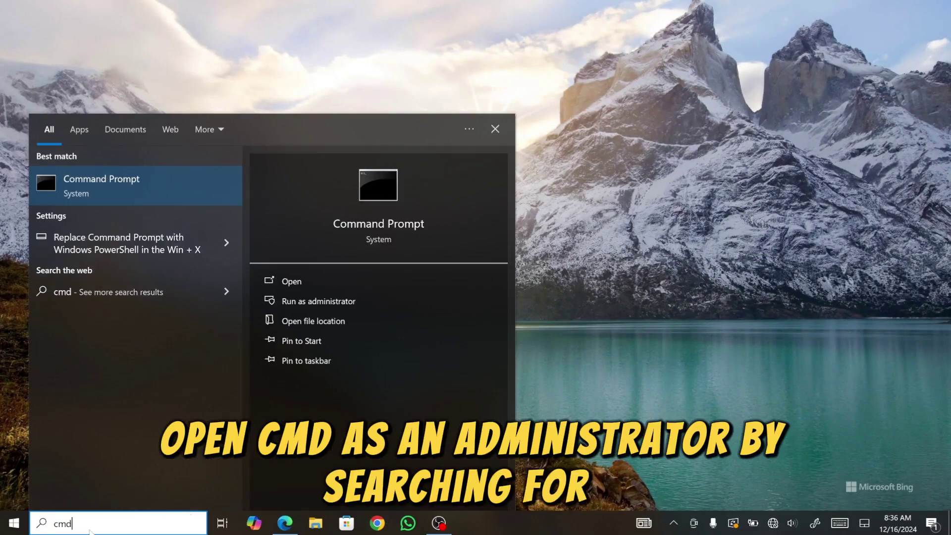
right_click(169, 195)
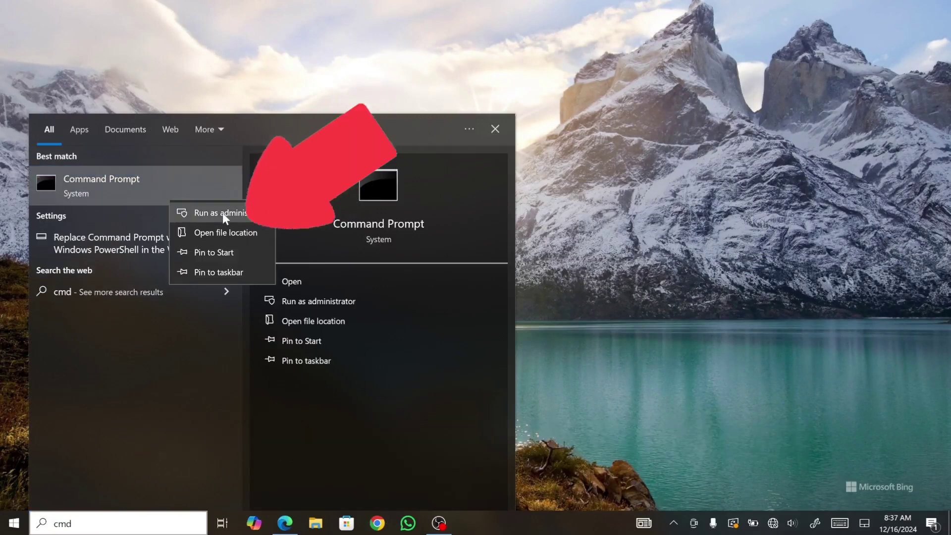
click(221, 212)
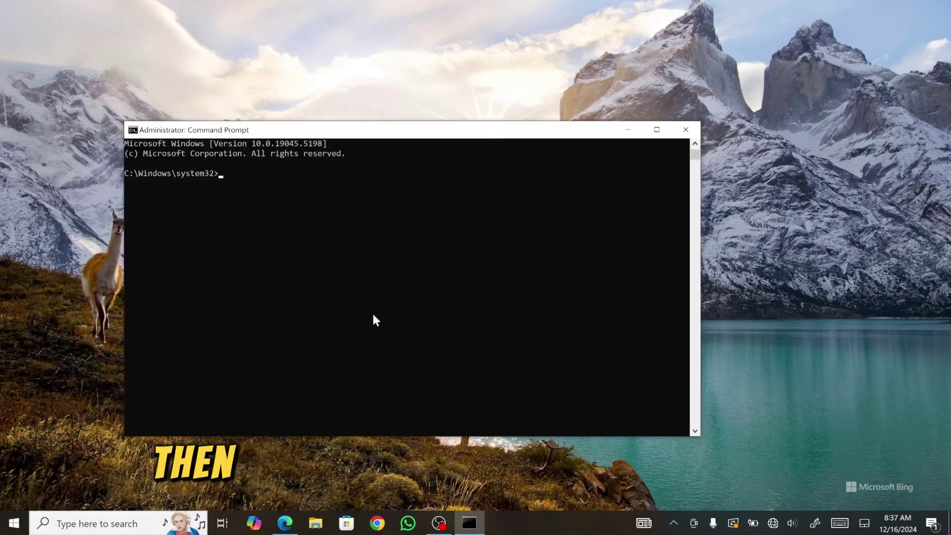
- Reset the network sockets by running netsh winsock reset
text(netsh wins)
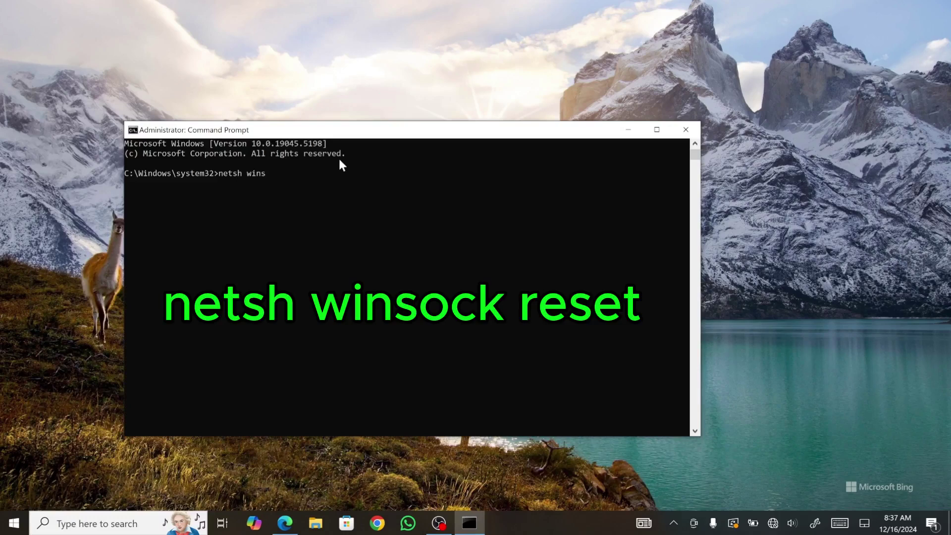
text(ock reset)
key(Return)
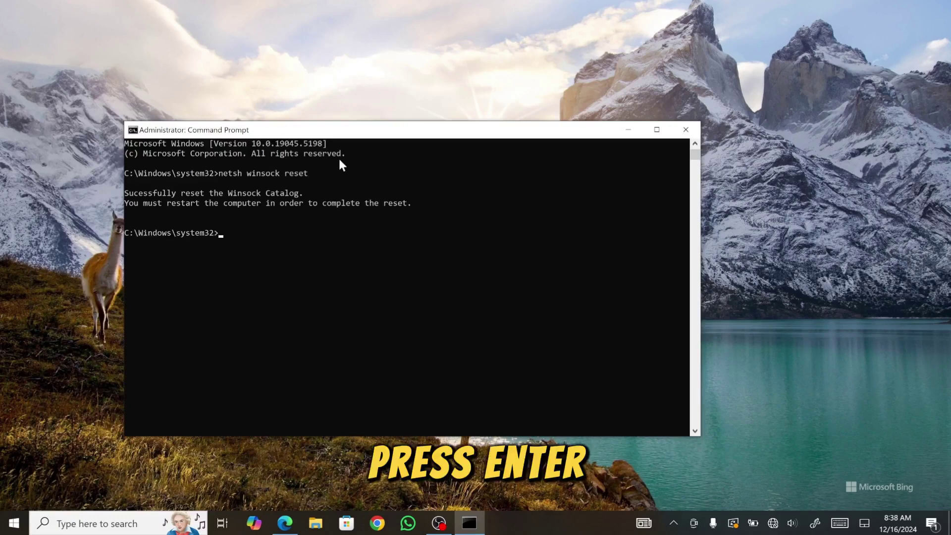
- Try to reset the IP settings by running netch int ip reset resetlogtxt.txt, and close Command Prompt
text(netch)
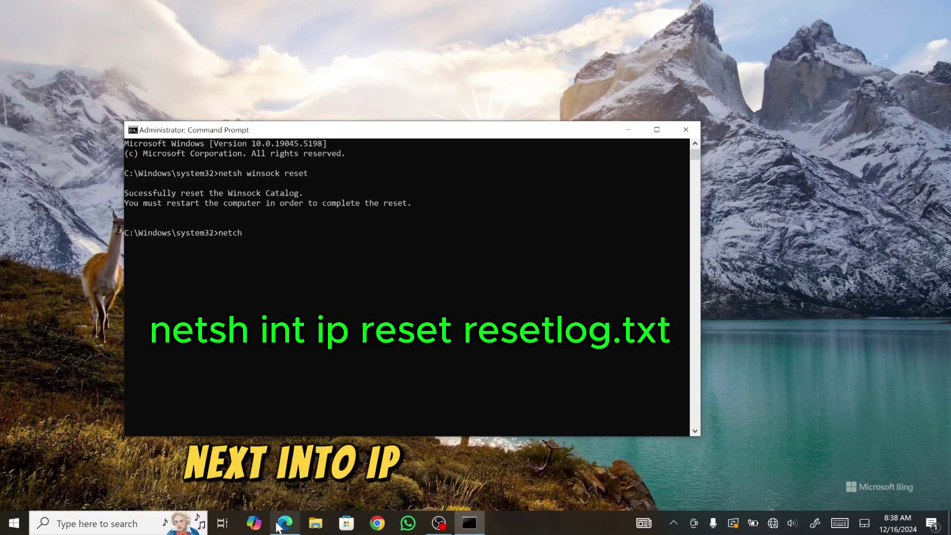
text( int ip)
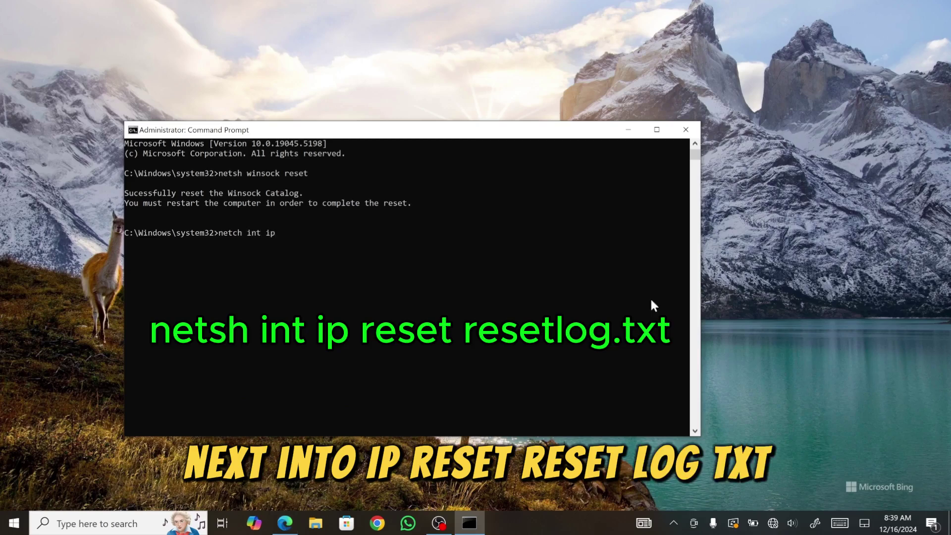
text( reset resetlog)
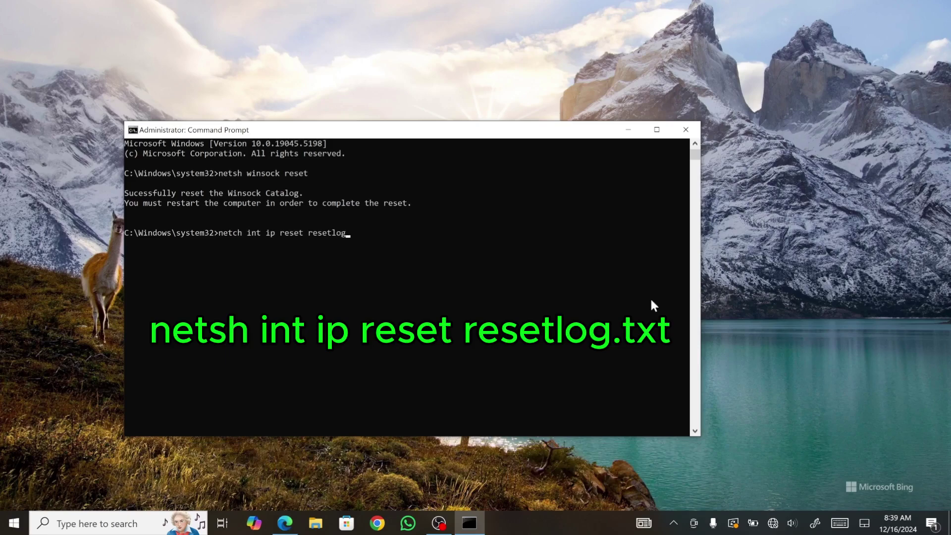
text(txt.txt)
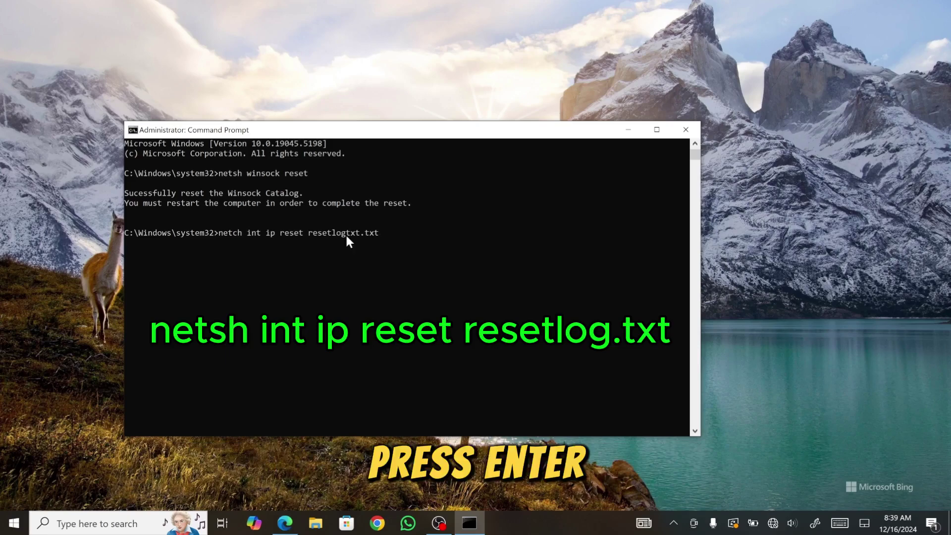
key(Return)
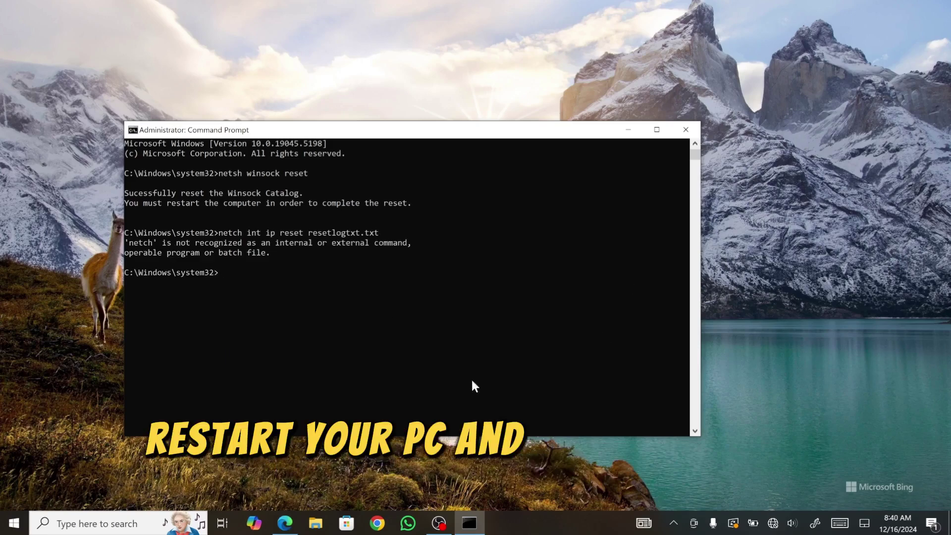
click(686, 129)
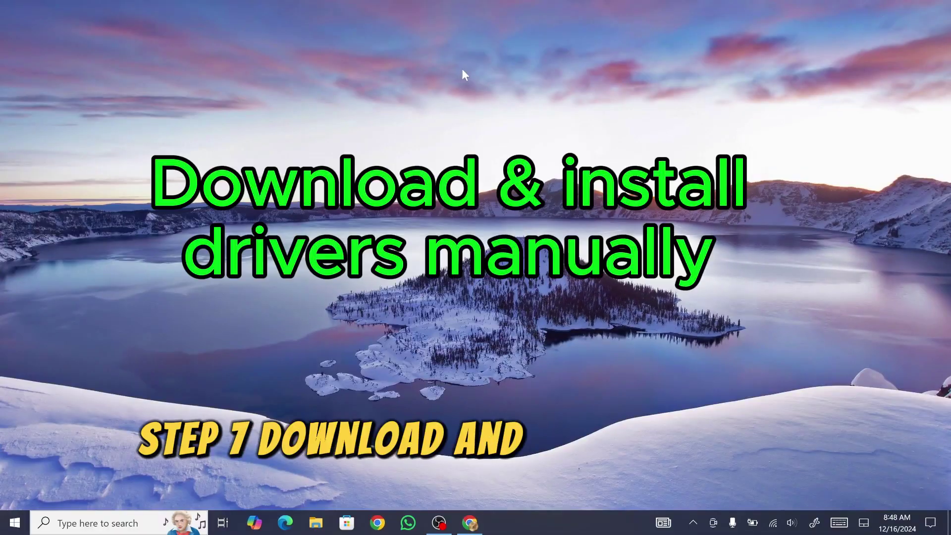
right_click(464, 71)
click(490, 106)
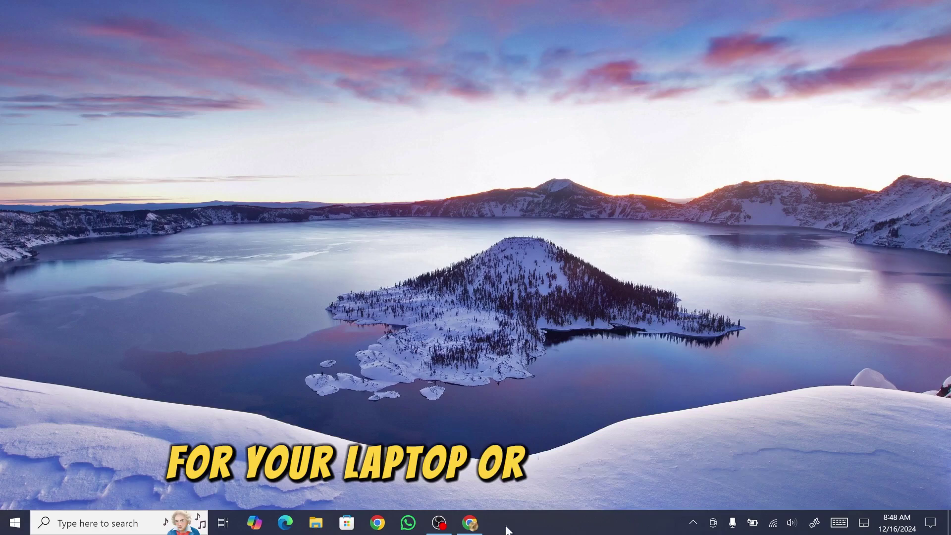
- Switch to Chrome, open the HP Software and Drivers page for laptops and let HP detect the product
click(471, 525)
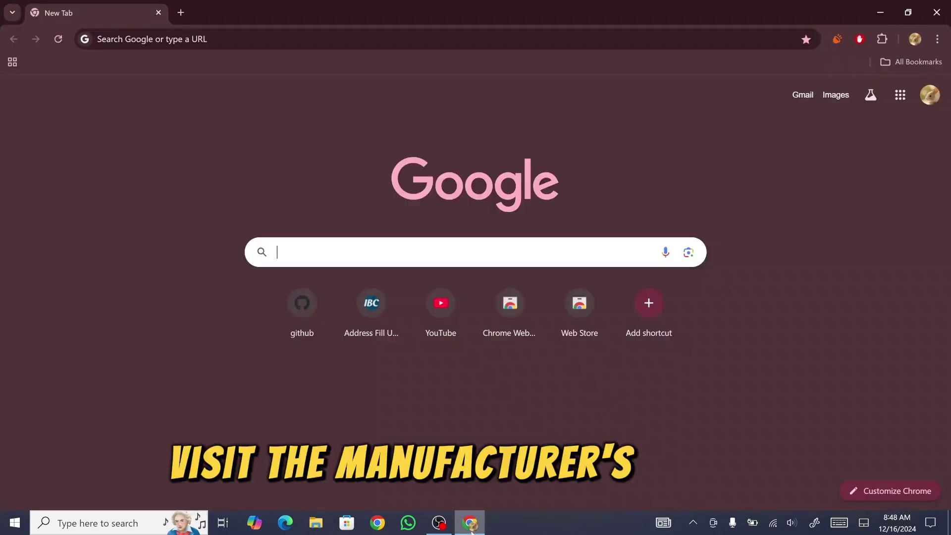
click(340, 255)
click(361, 308)
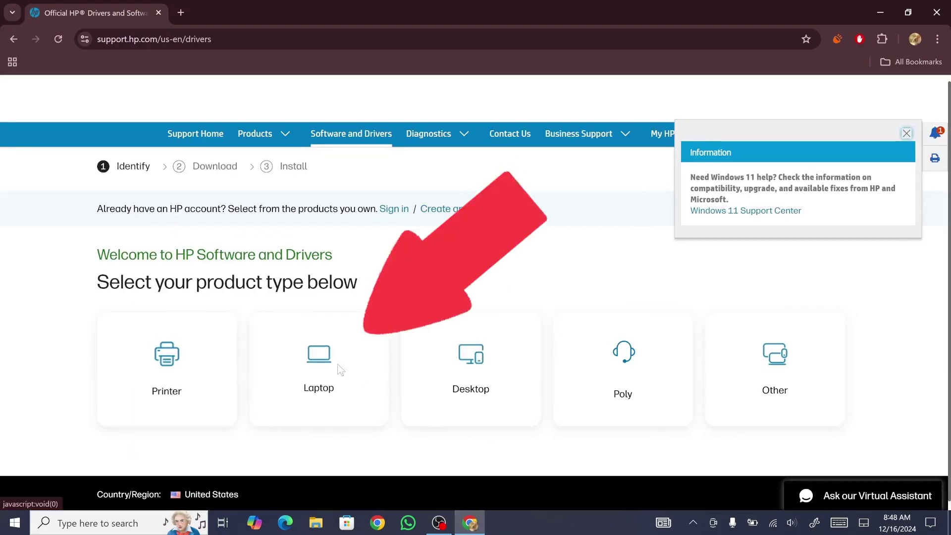
click(336, 372)
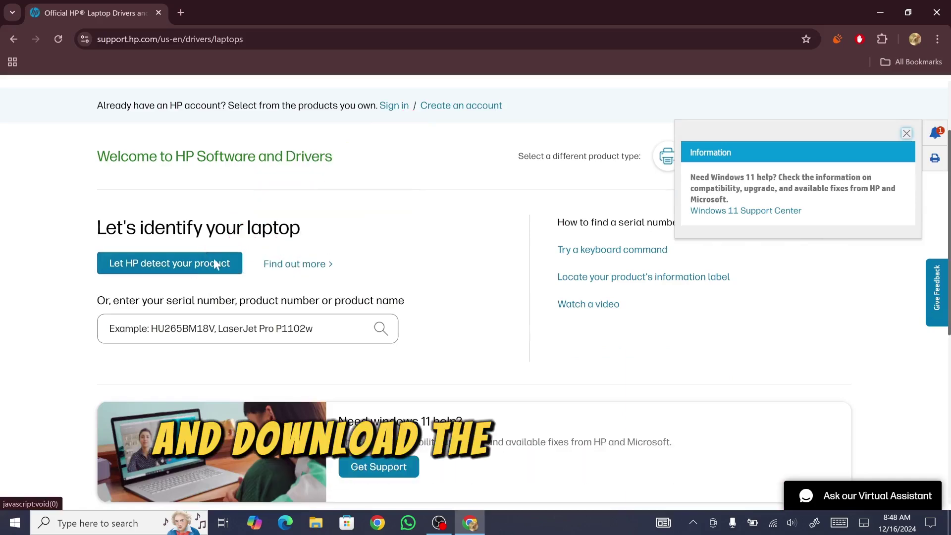
click(201, 274)
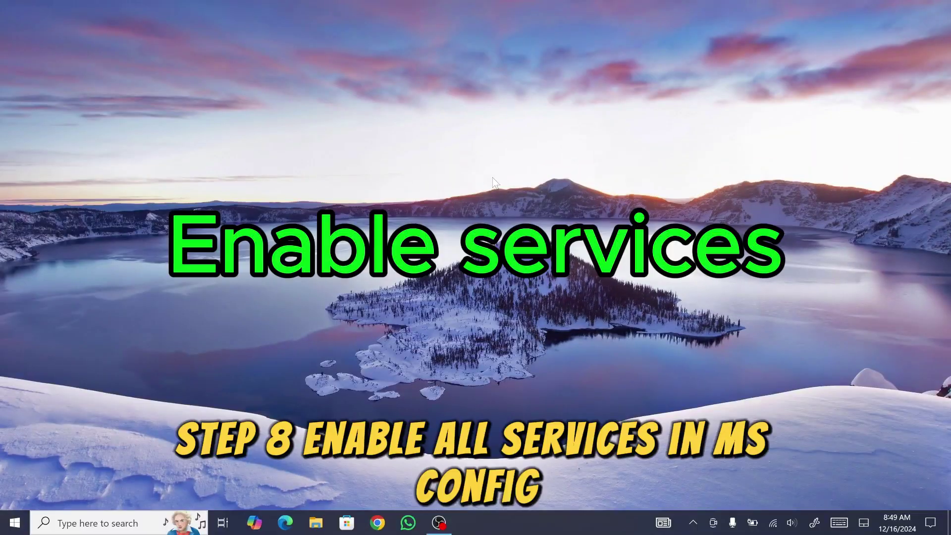
- Run msconfig to open System Configuration and look through its list of services
key(super+r)
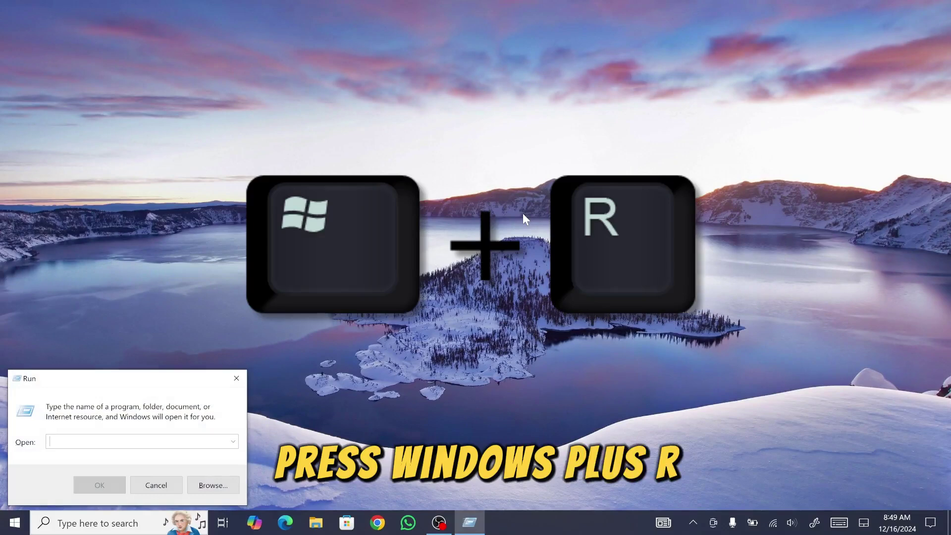
text(msc)
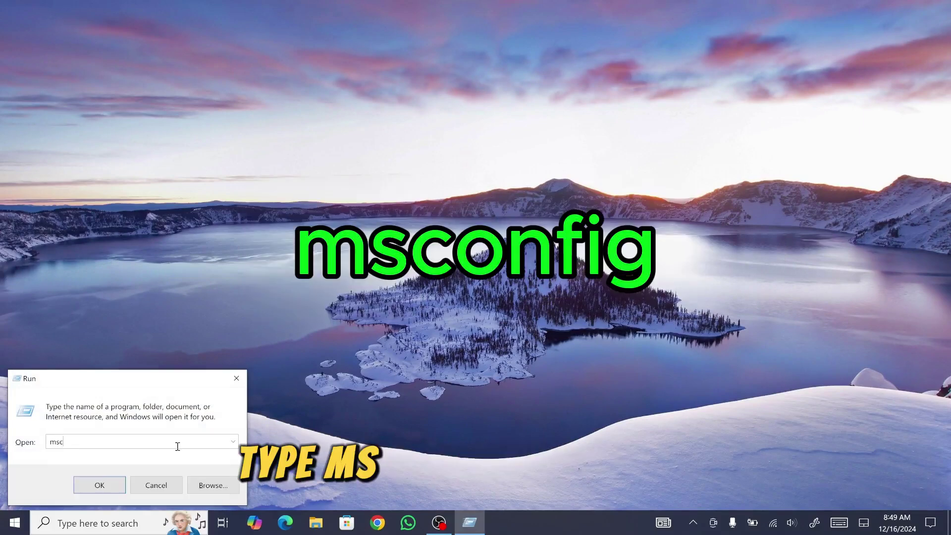
text(onfig)
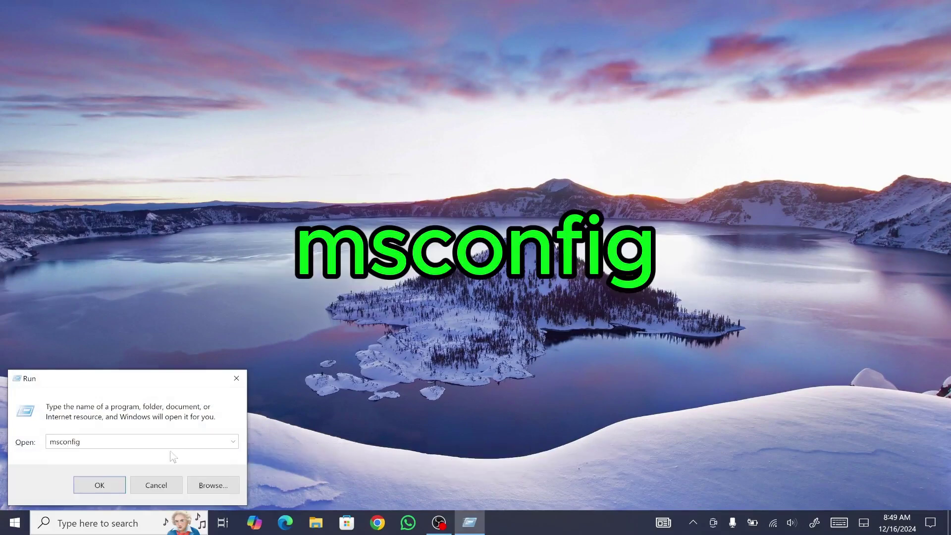
click(105, 483)
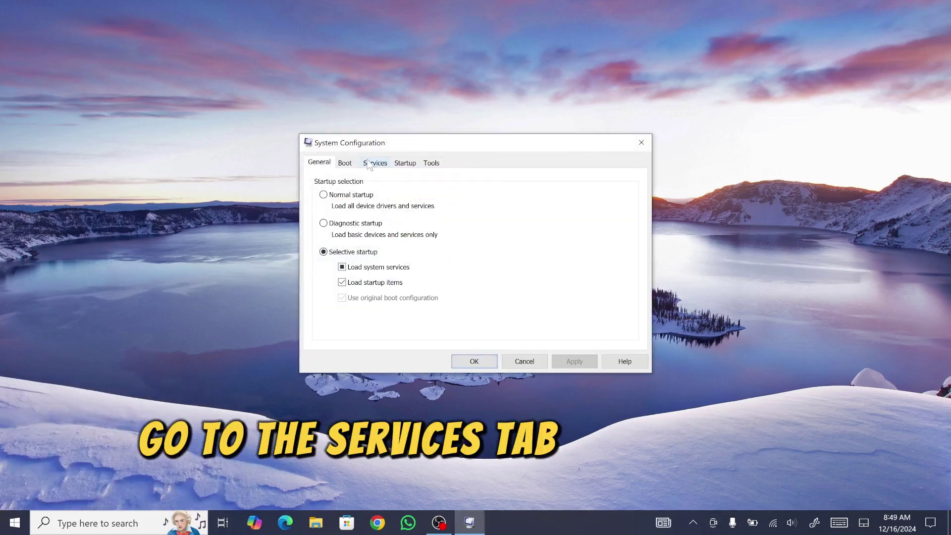
click(372, 163)
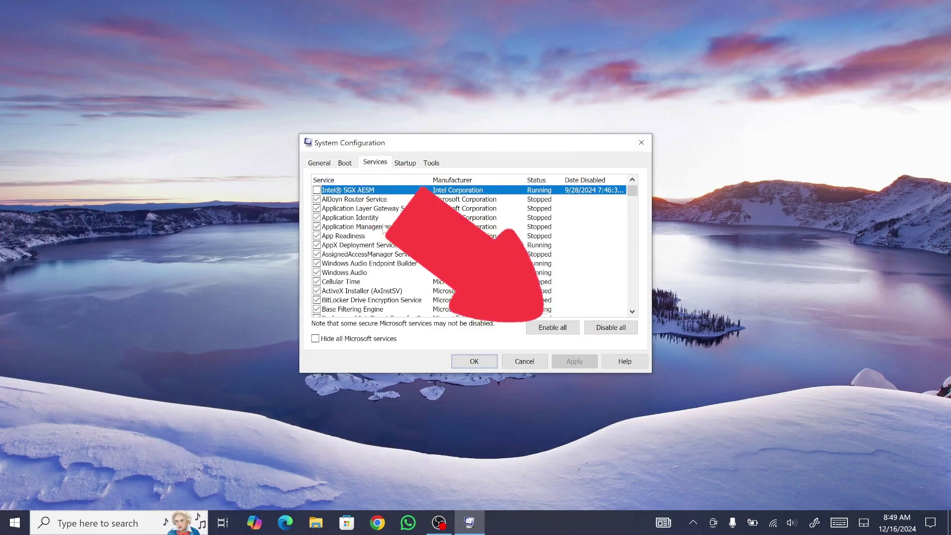
scroll(384, 233, down, 12)
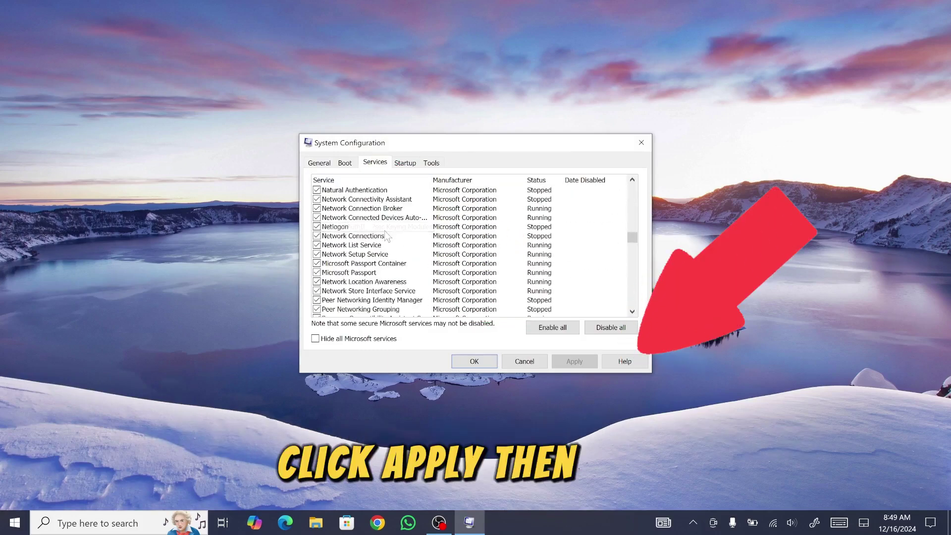
scroll(386, 235, down, 15)
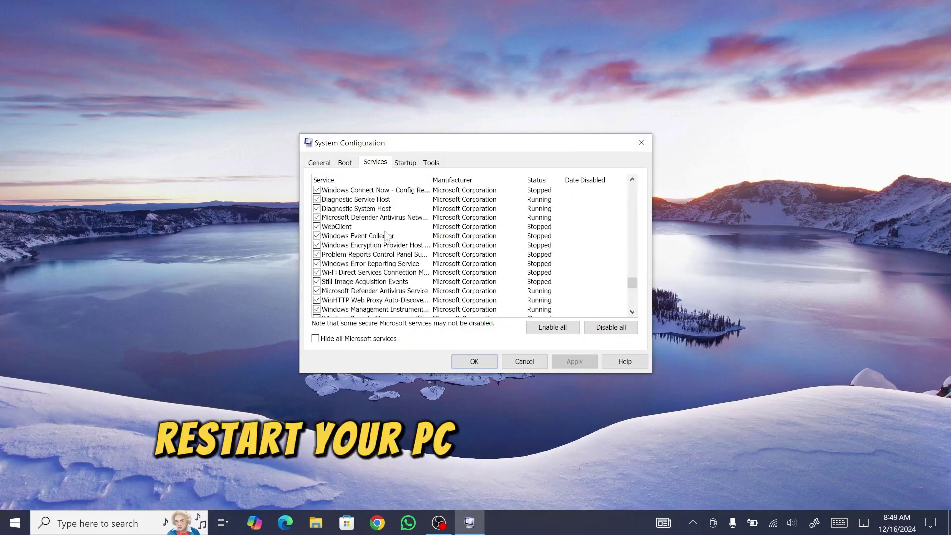
scroll(386, 236, up, 20)
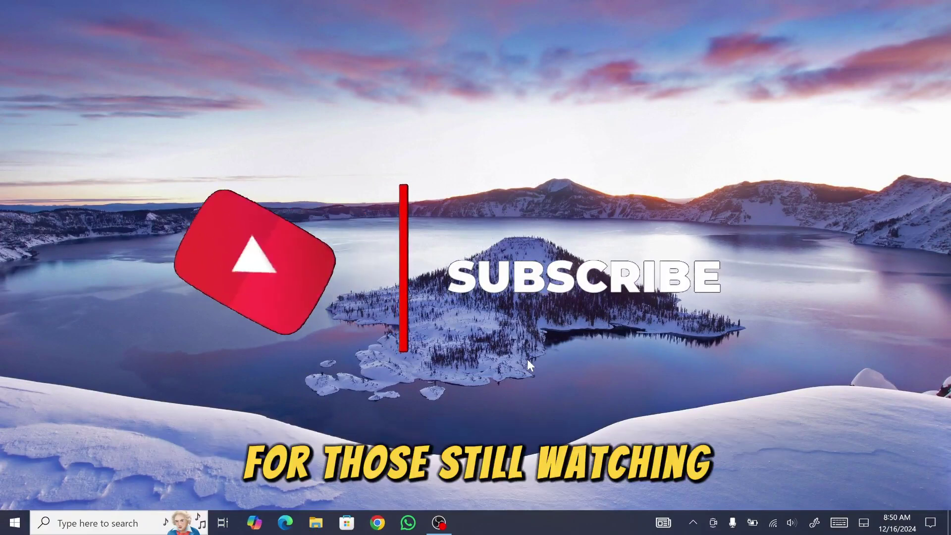
right_click(412, 56)
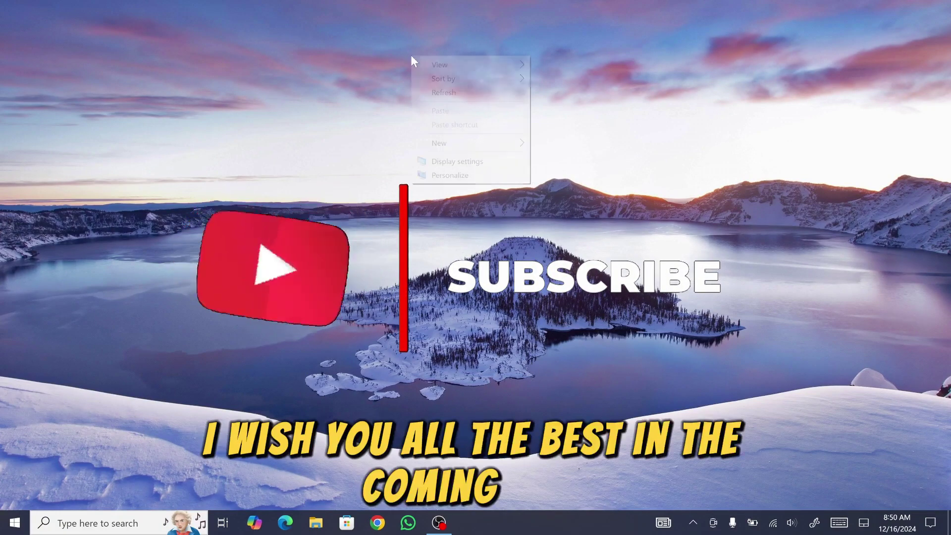
click(437, 94)
right_click(437, 93)
click(461, 128)
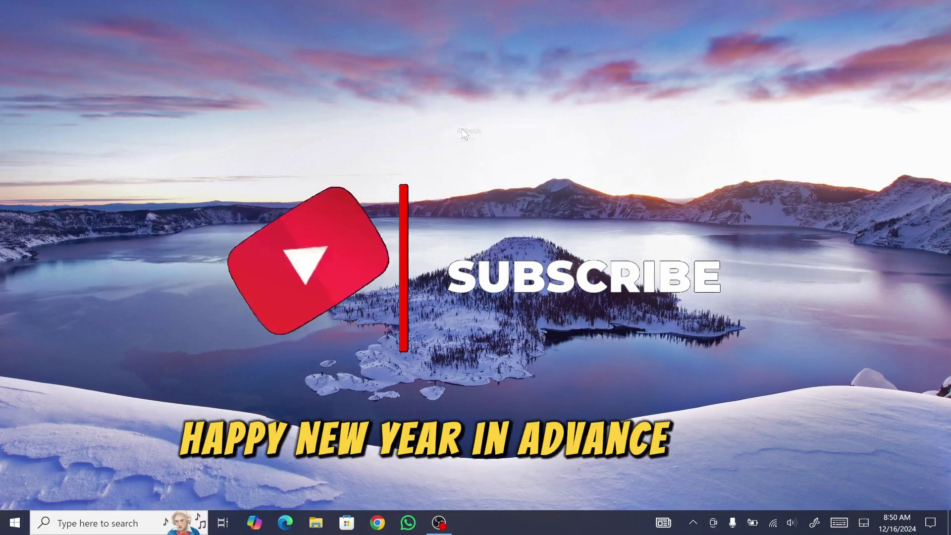